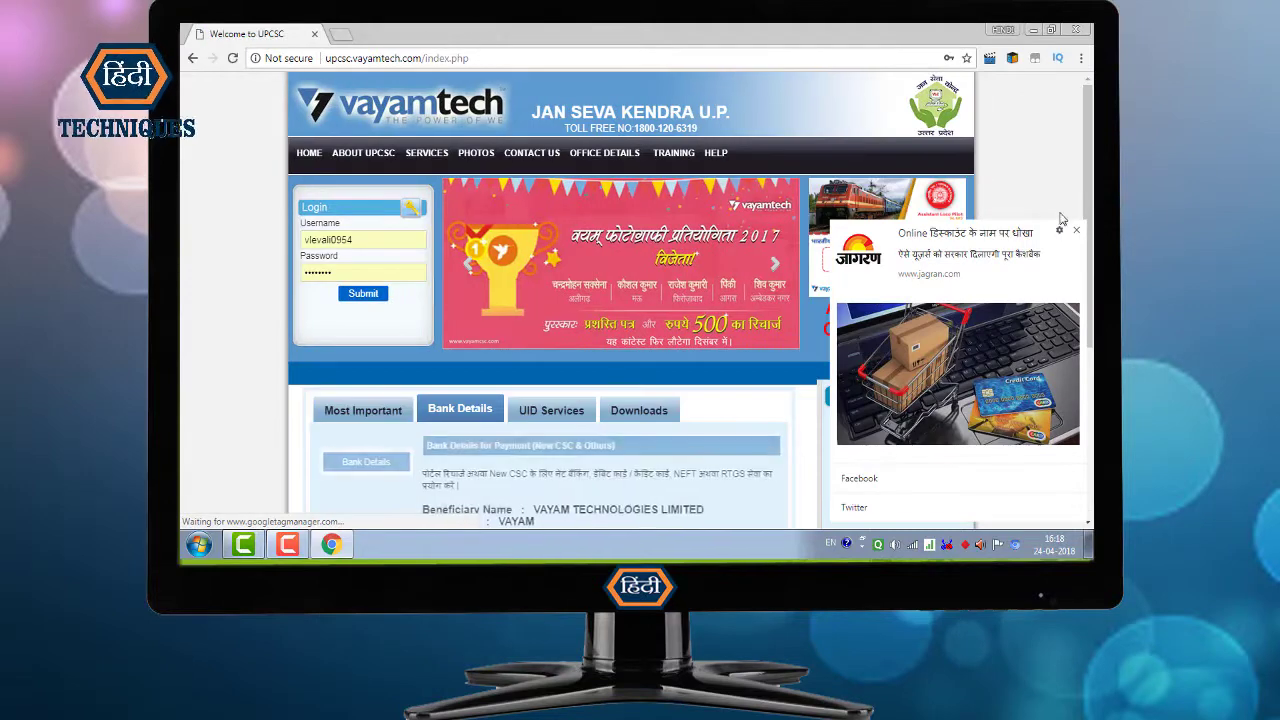
Dismiss the ad, log in to UPCSC, and open Bharat Pay Registration under B2C Services
left_click(1076, 230)
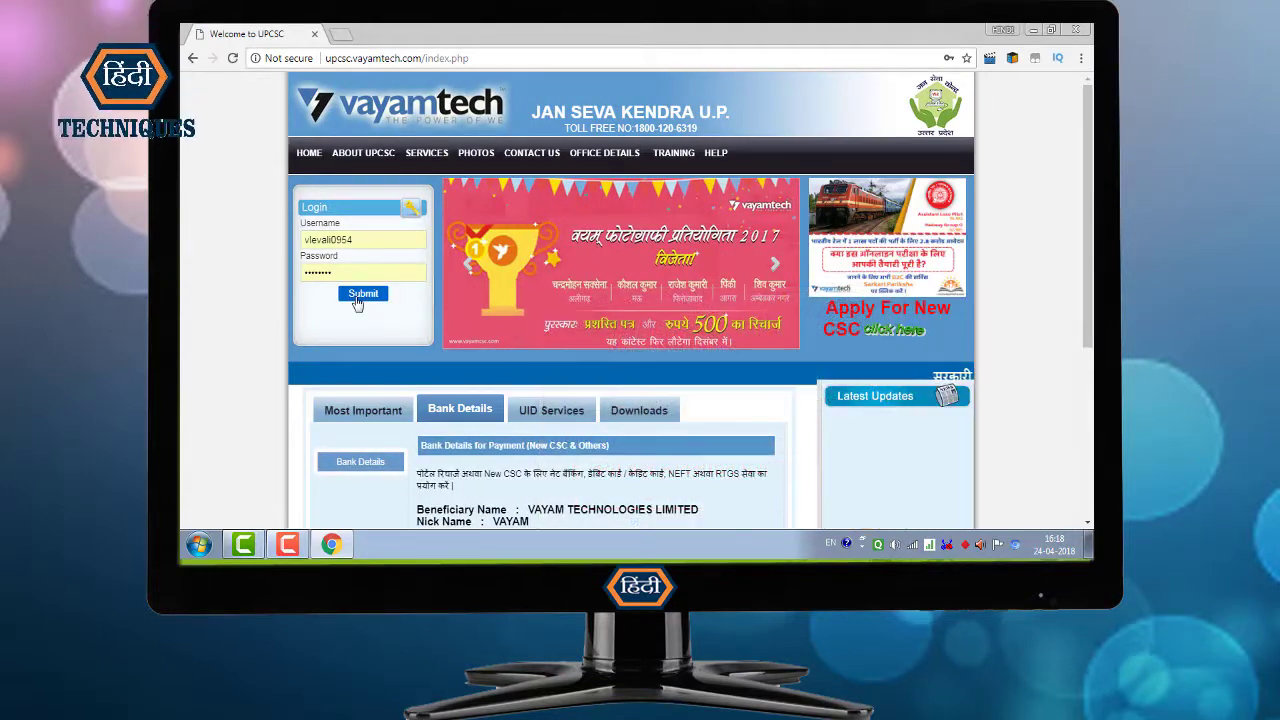
left_click(363, 293)
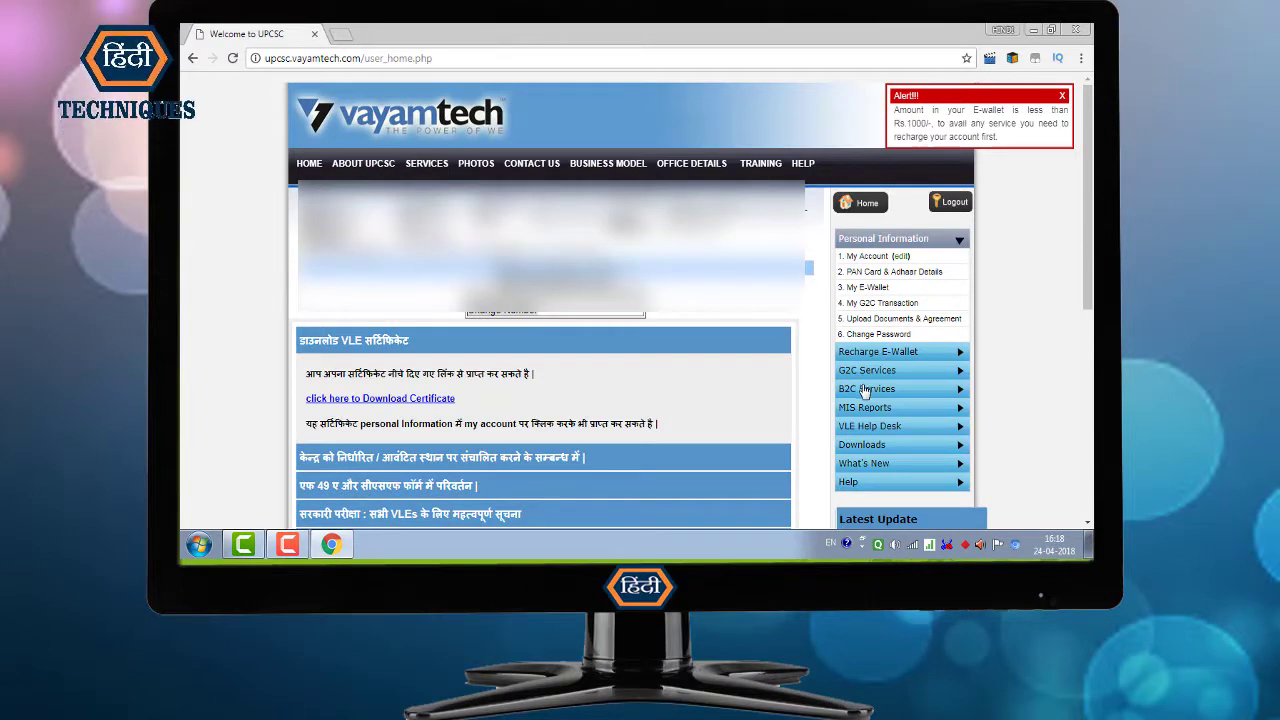
left_click(865, 389)
left_click(874, 364)
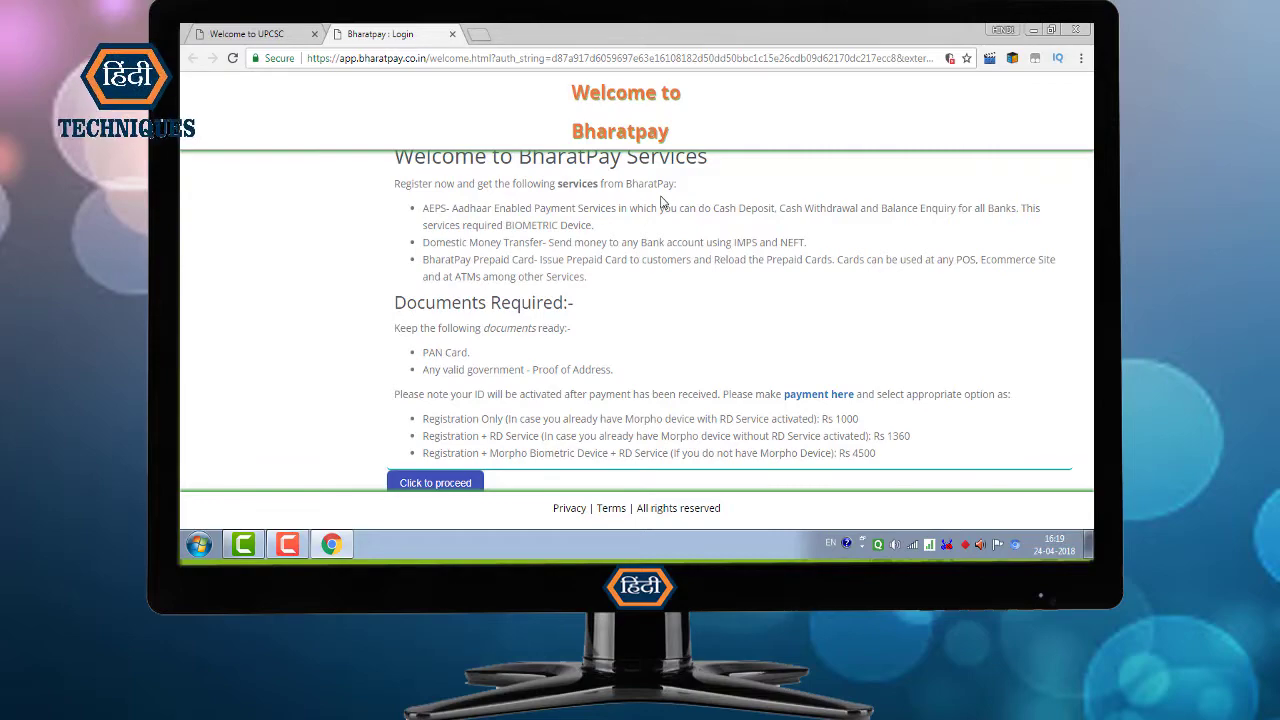
scroll(631, 311, "down", 3)
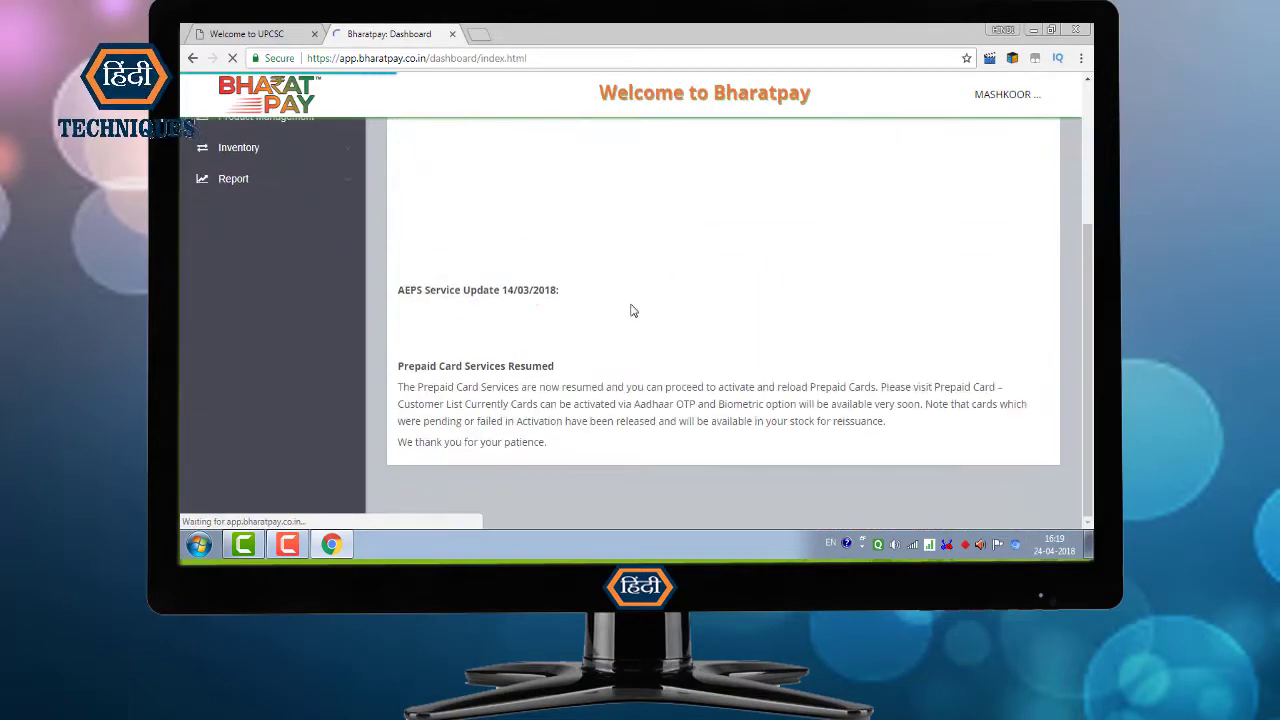
scroll(574, 265, "down", 1)
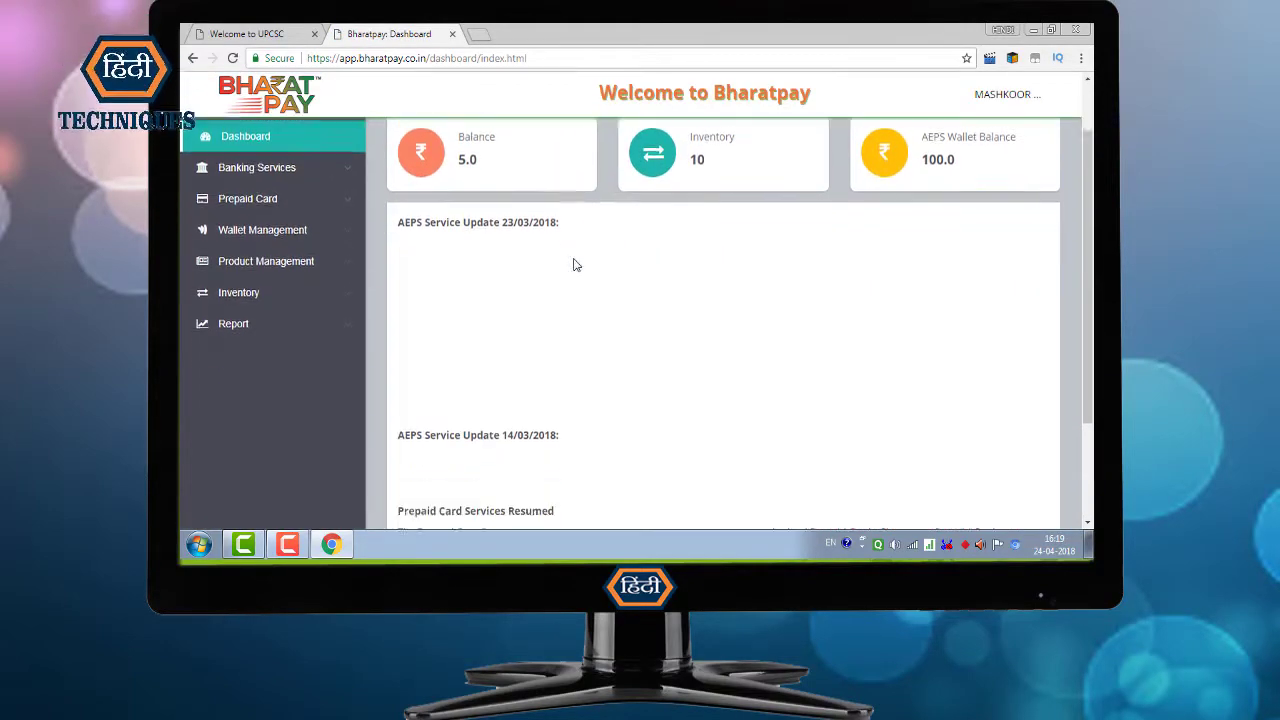
scroll(570, 264, "down", 2)
scroll(500, 240, "up", 3)
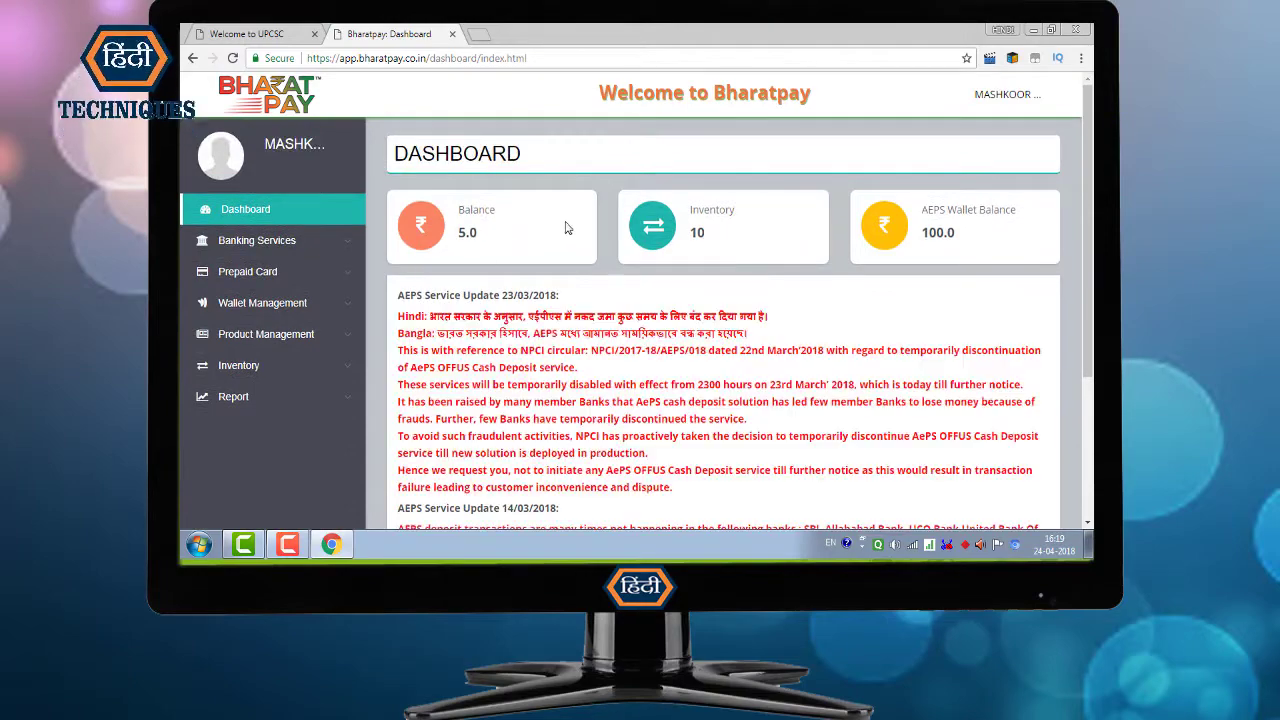
Open the AEPS page from Banking Services and highlight its Welcome to AEPS Services heading
left_click(252, 245)
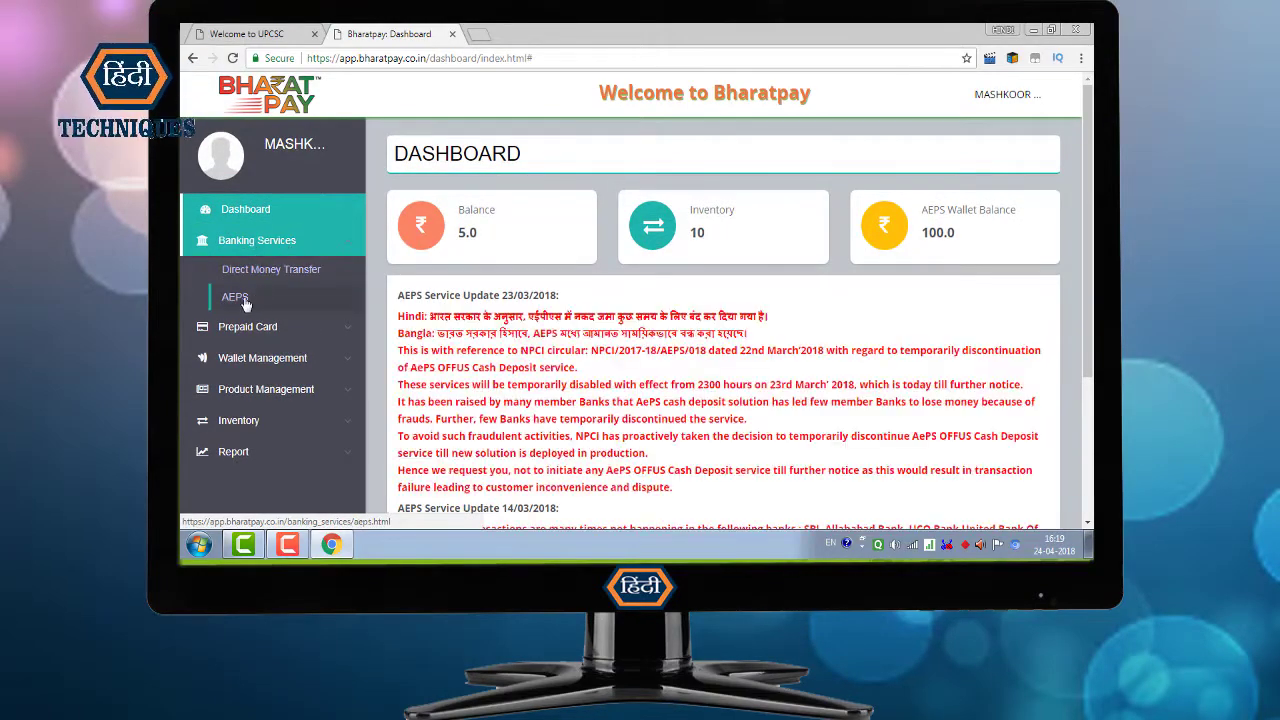
left_click(234, 300)
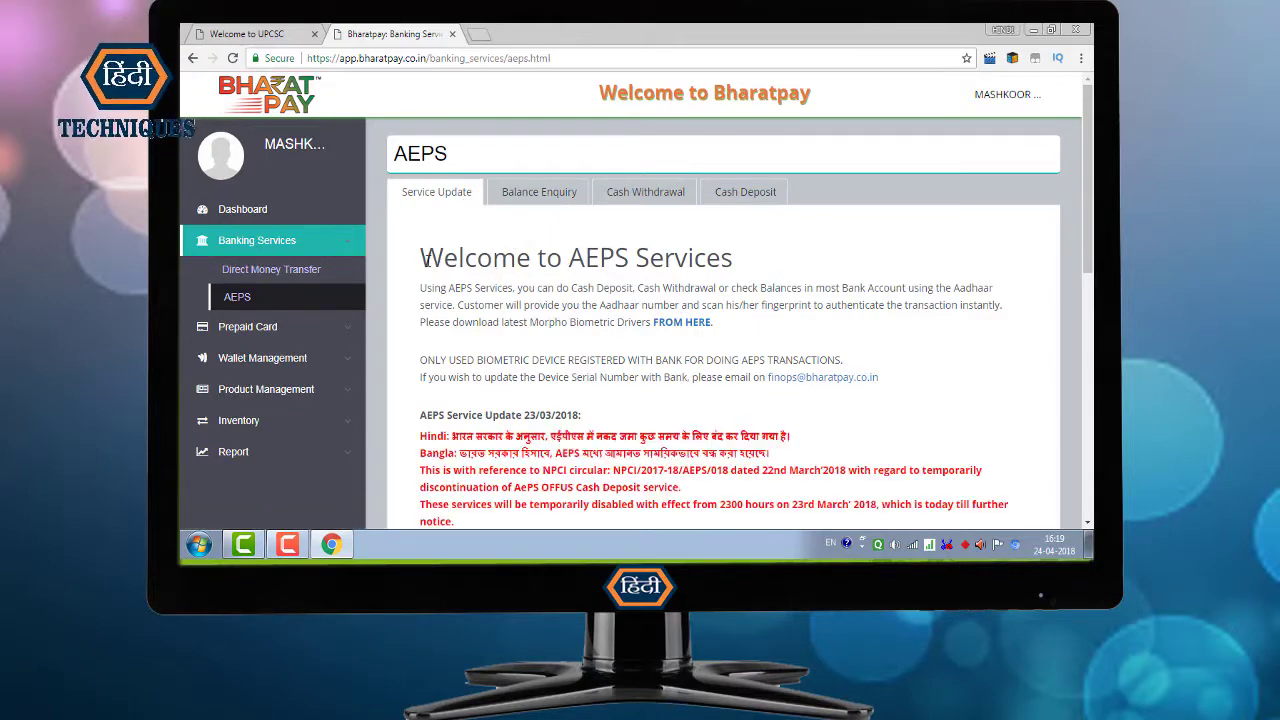
left_click_drag(422, 259, 733, 268)
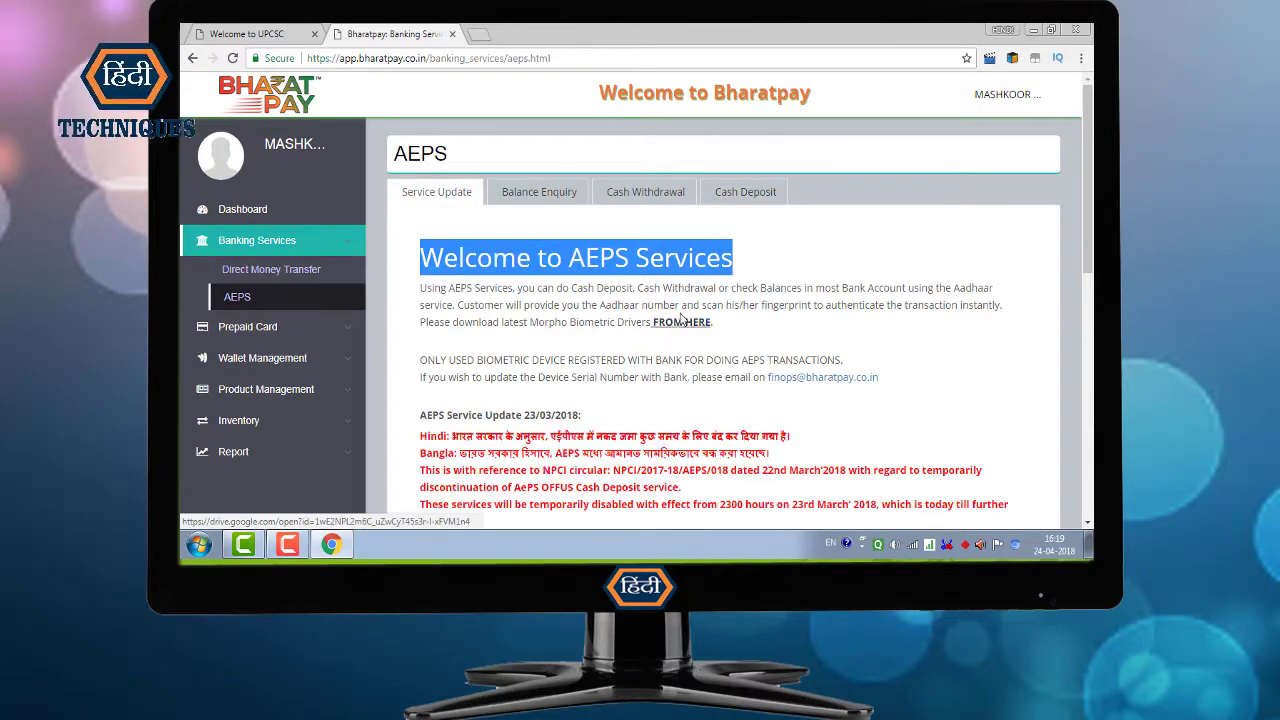
Switch between the Balance Enquiry and Cash Withdrawal tabs, highlighting the Cash Deposit option
left_click(527, 200)
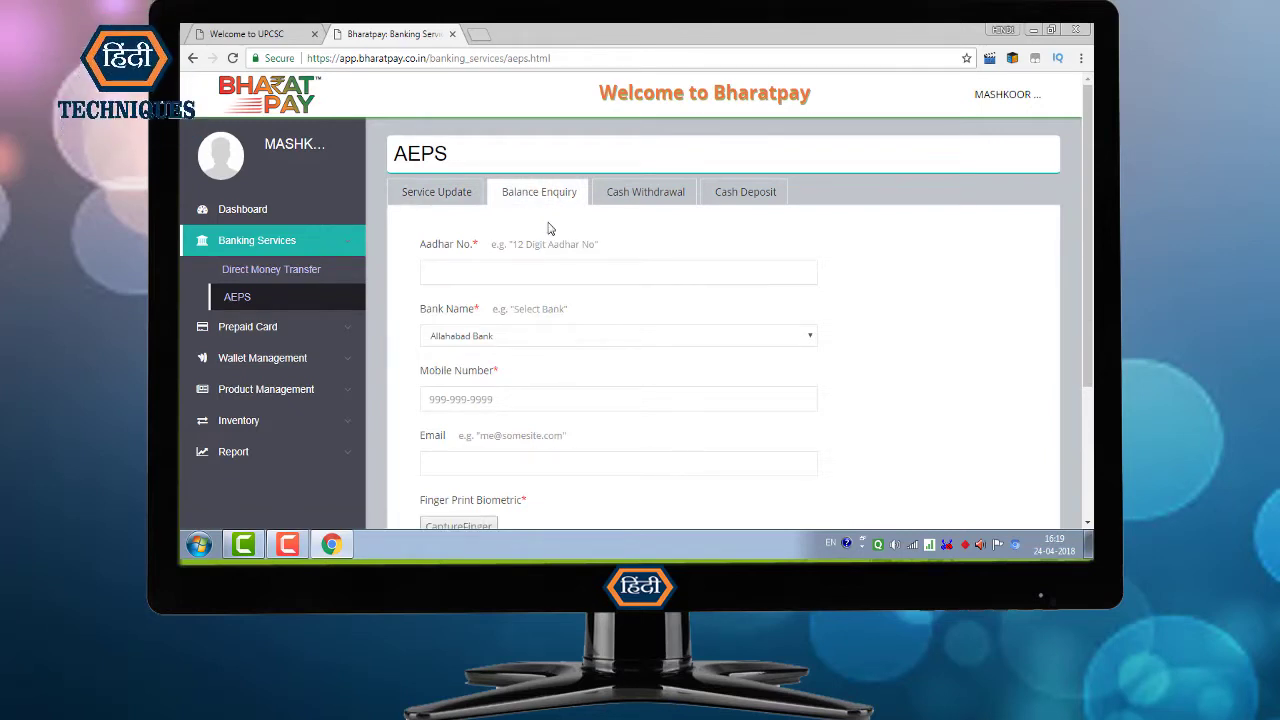
left_click(657, 198)
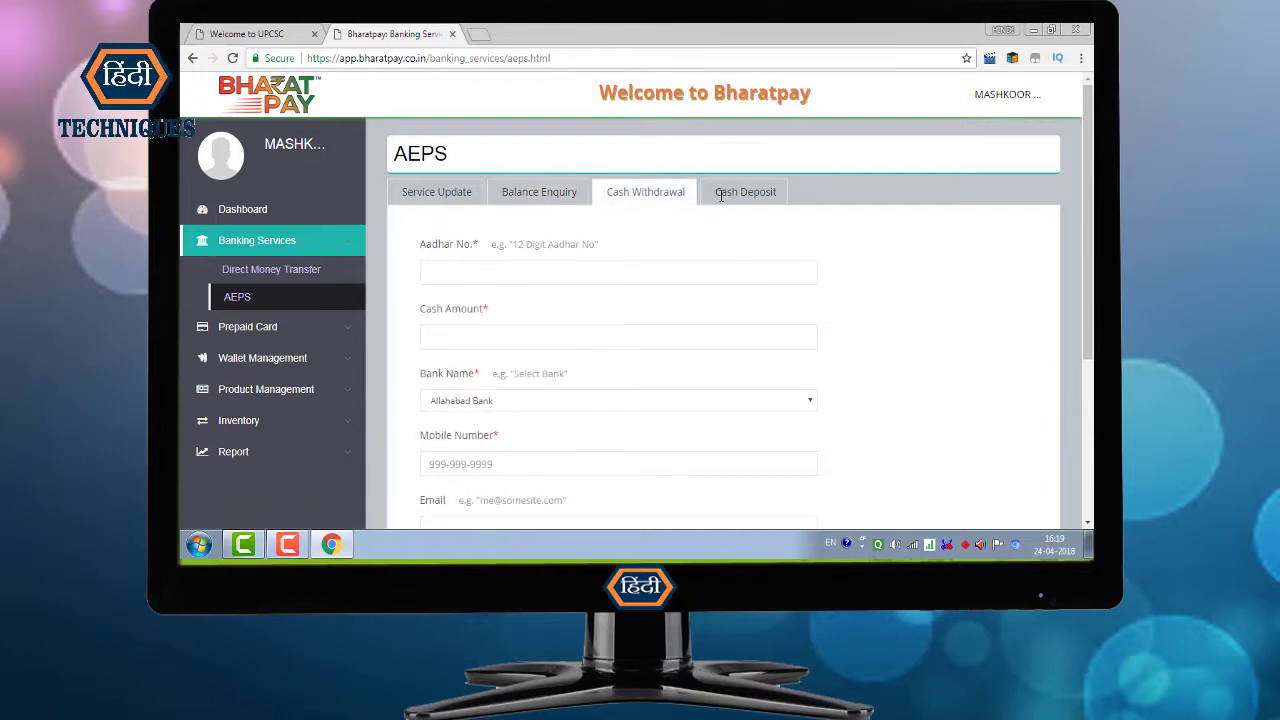
left_click_drag(715, 194, 777, 194)
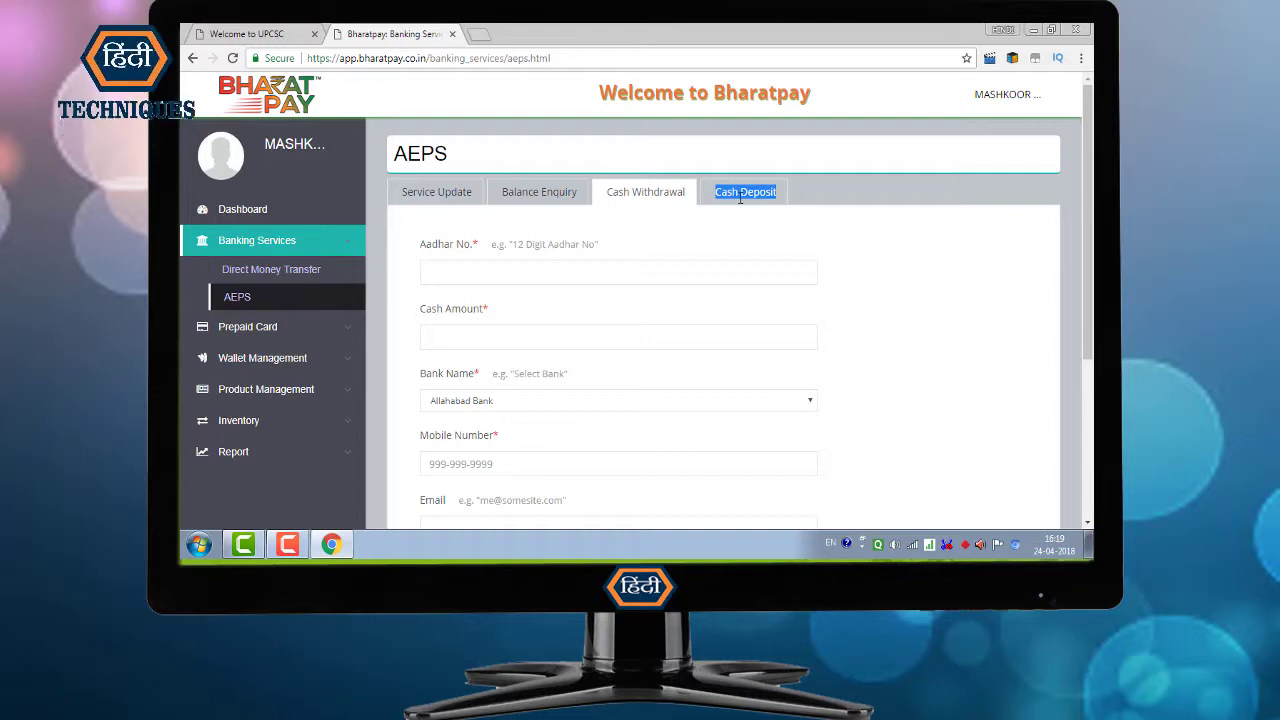
left_click(716, 195)
left_click_drag(716, 194, 779, 192)
Return to the Balance Enquiry form and enter the customer's Aadhaar number
left_click(484, 272)
left_click(536, 191)
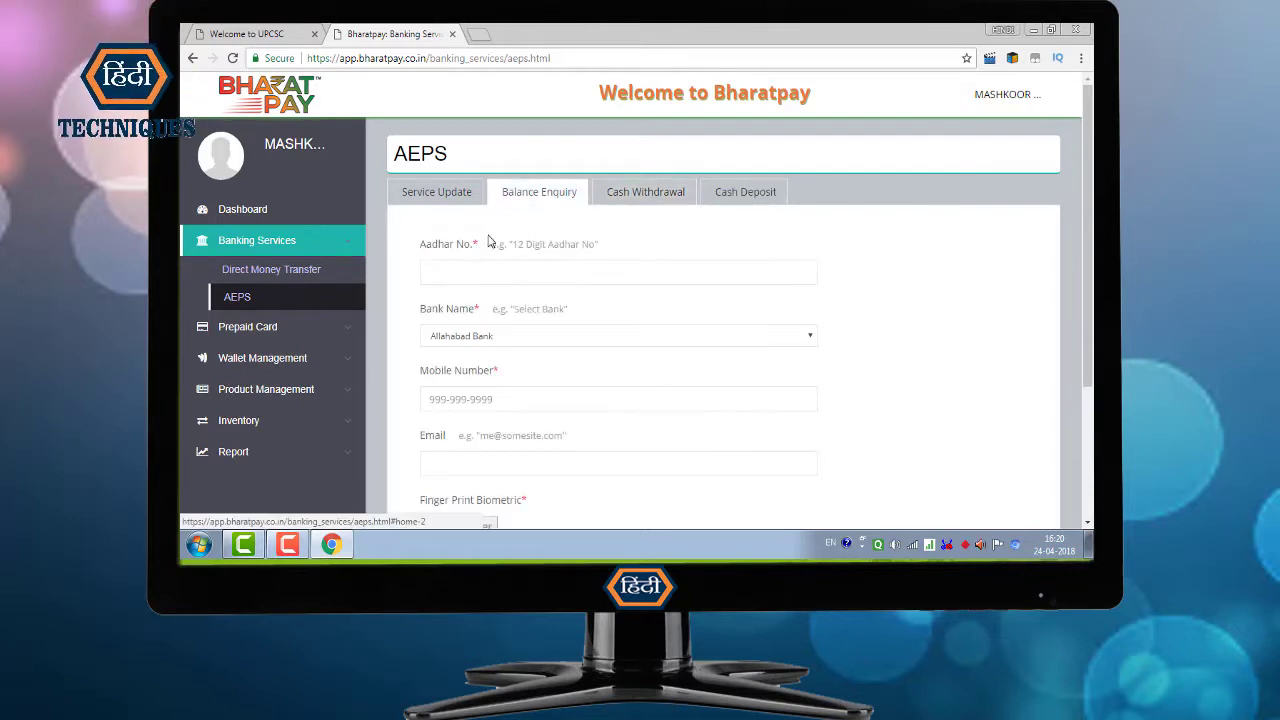
left_click(462, 270)
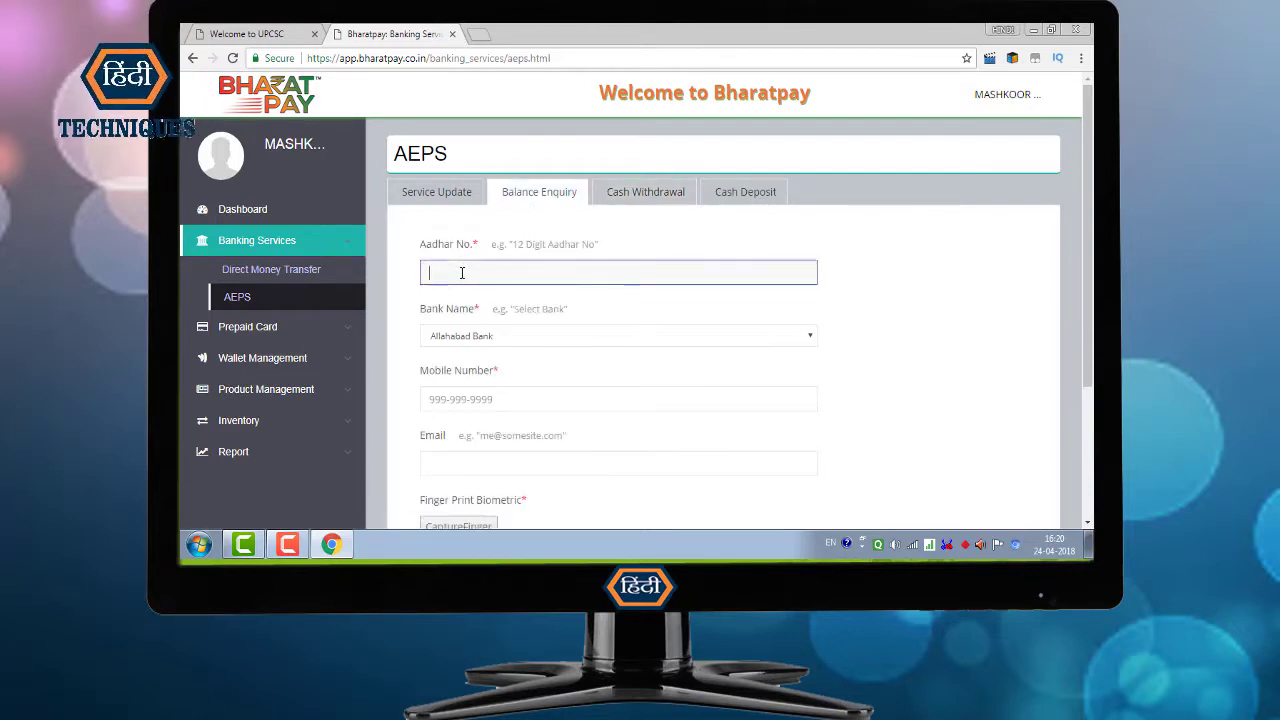
scroll(517, 266, "down", 1)
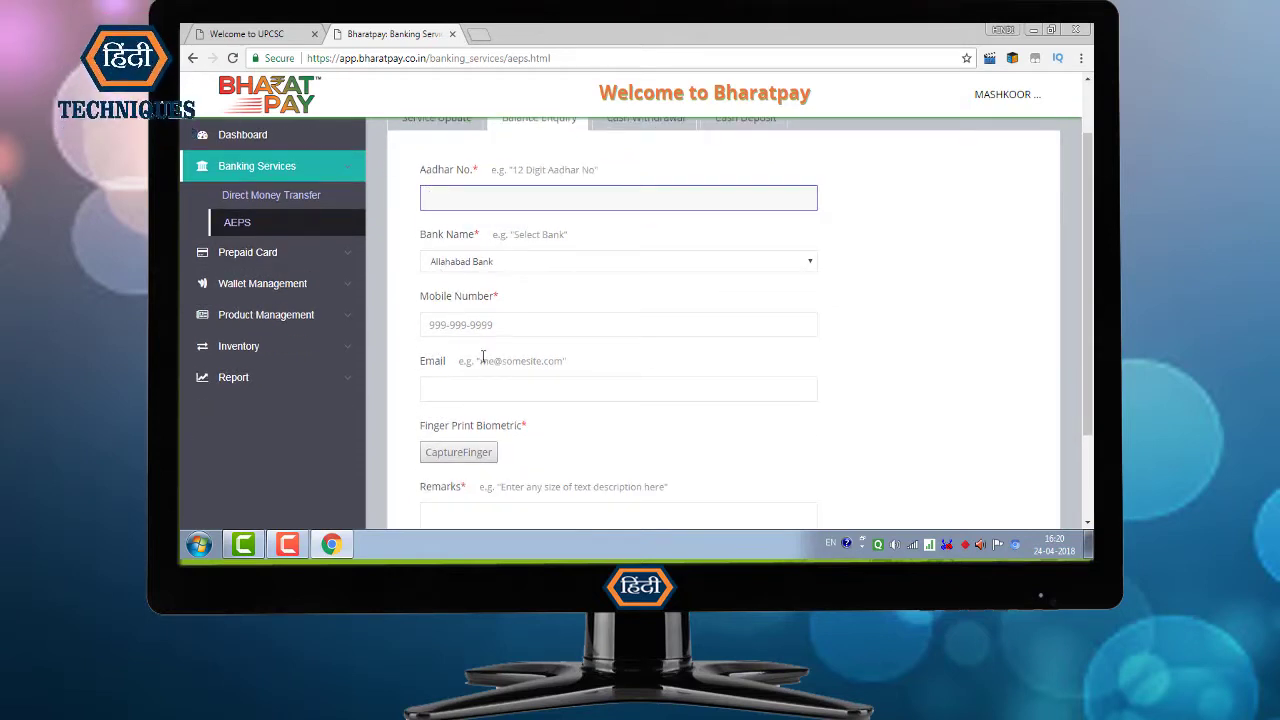
scroll(460, 363, "down", 2)
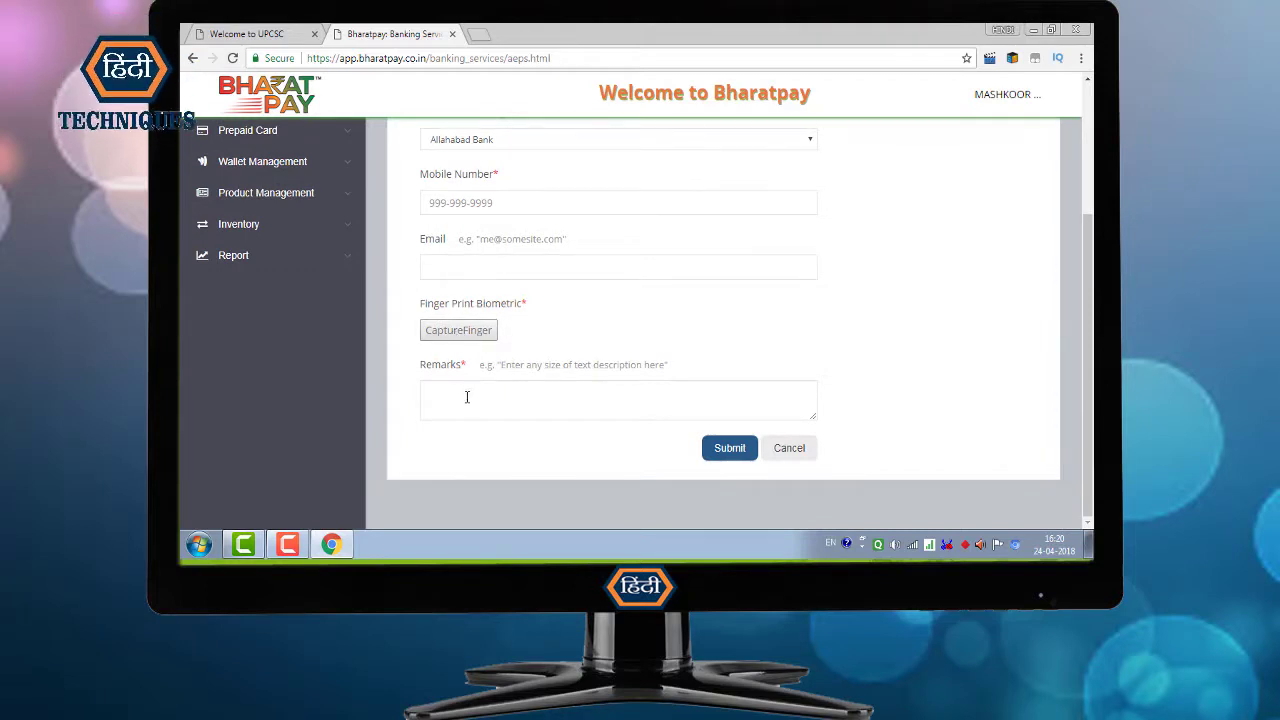
scroll(677, 394, "up", 2)
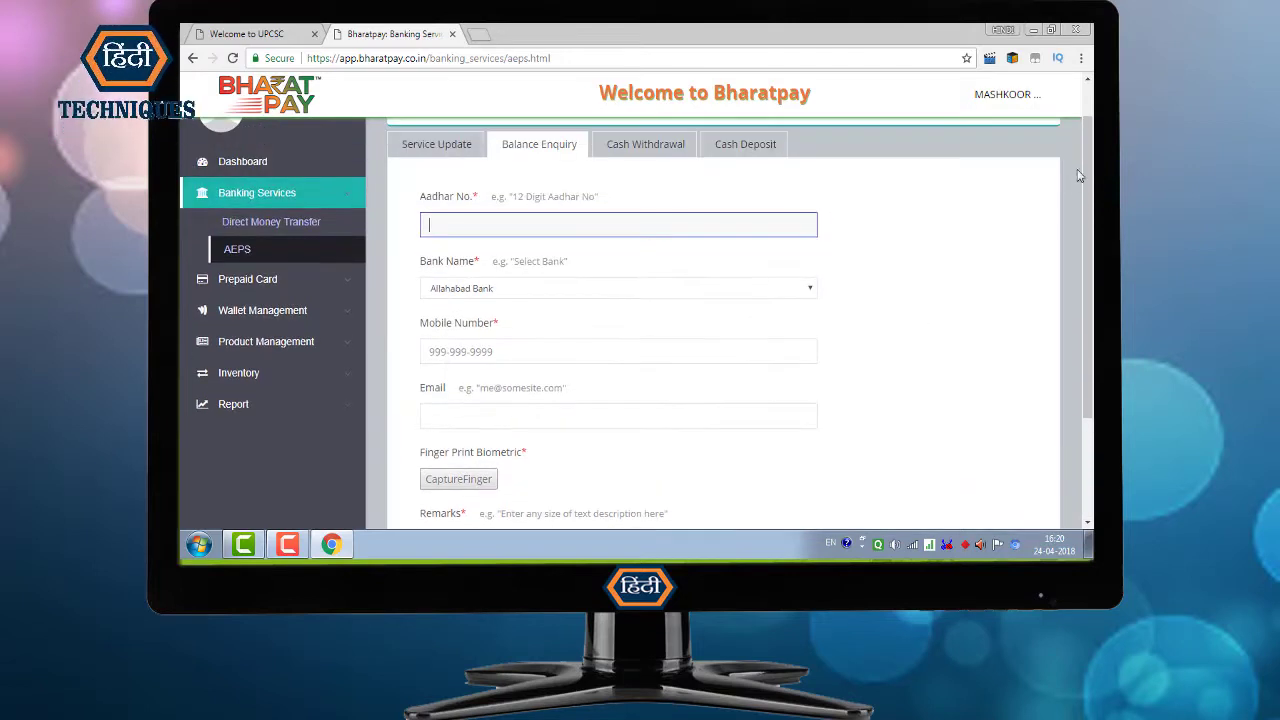
left_click_drag(1088, 178, 1092, 196)
scroll(679, 170, "down", 2)
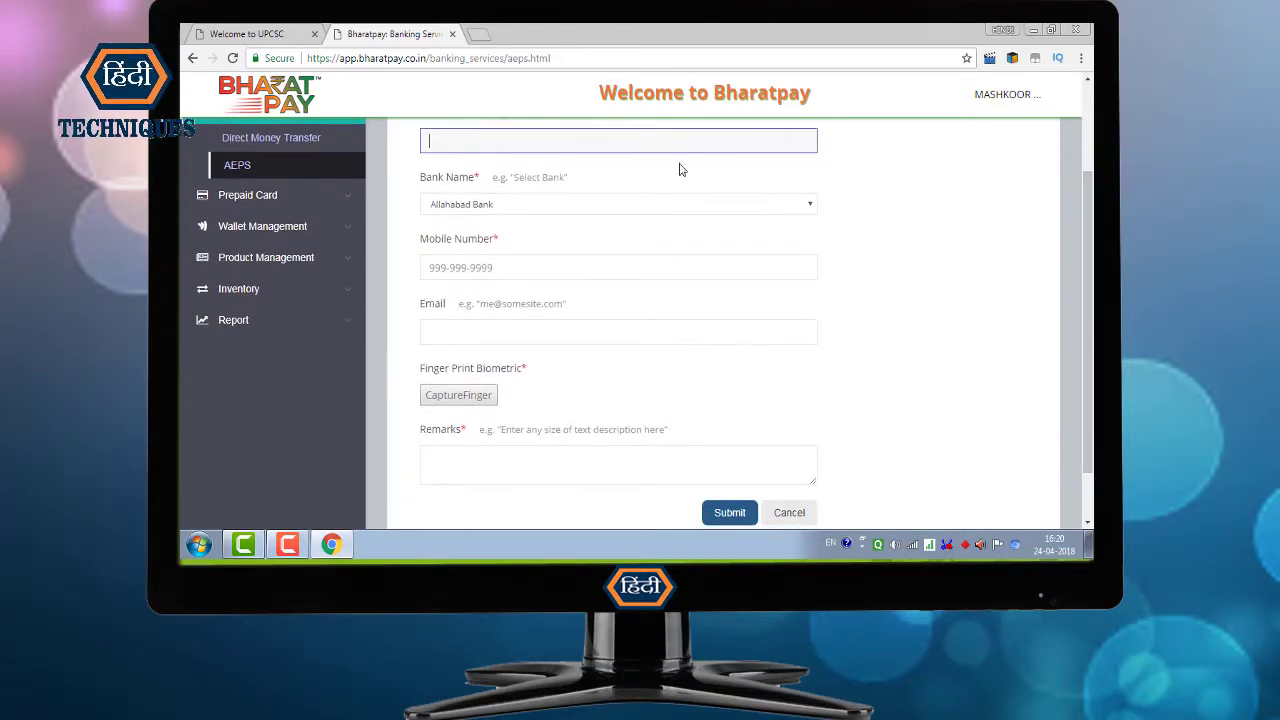
type("99")
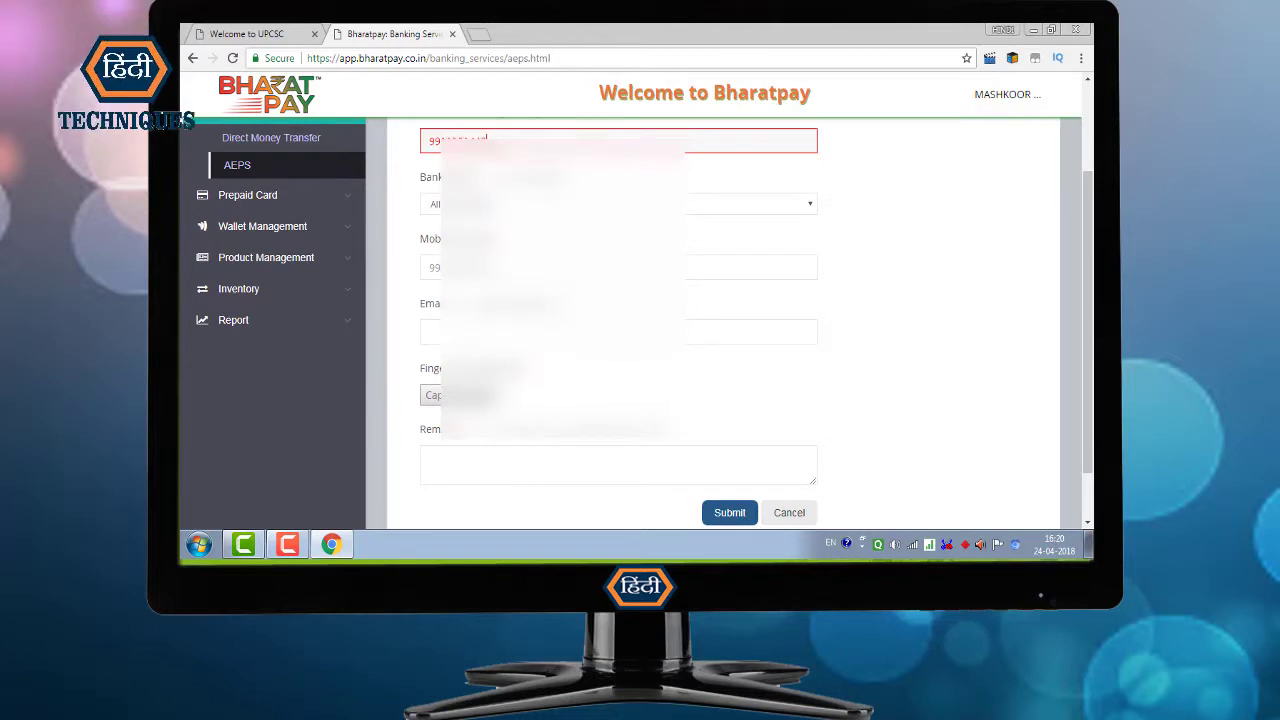
Select Syndicate Bank, fill in the mobile number, and move to the Remarks field
left_click(560, 204)
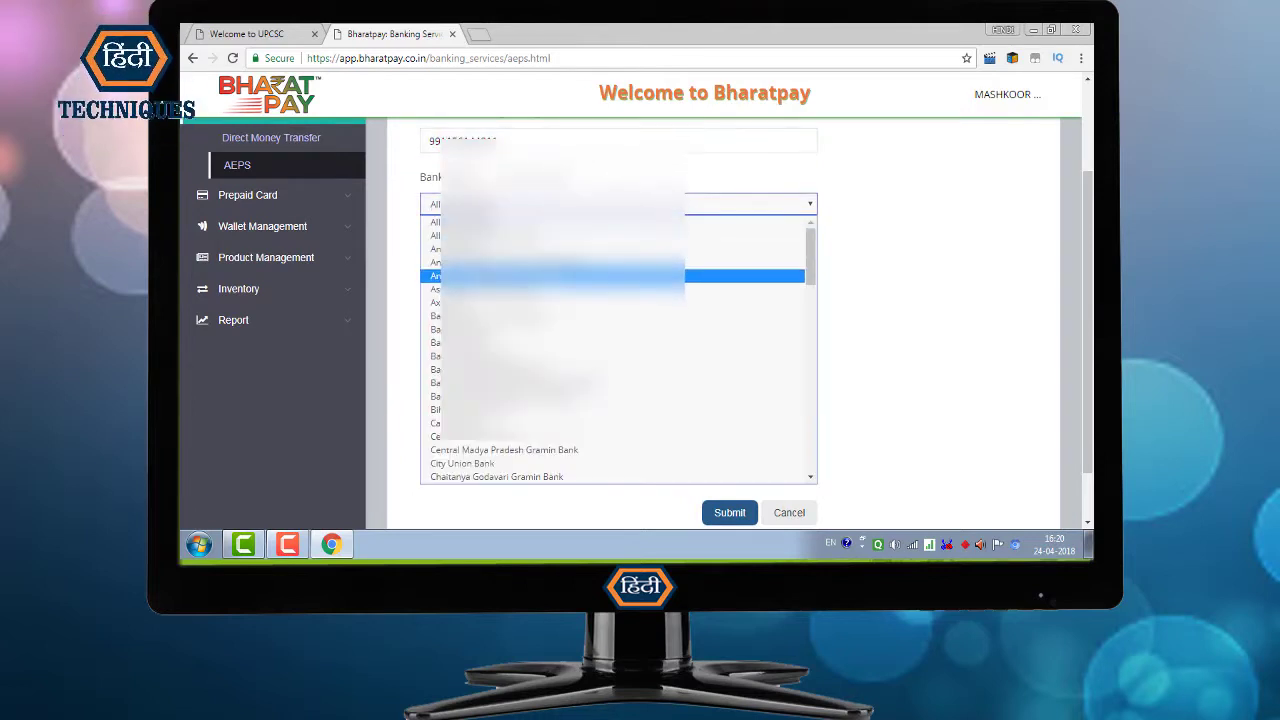
type("sy")
key("Return")
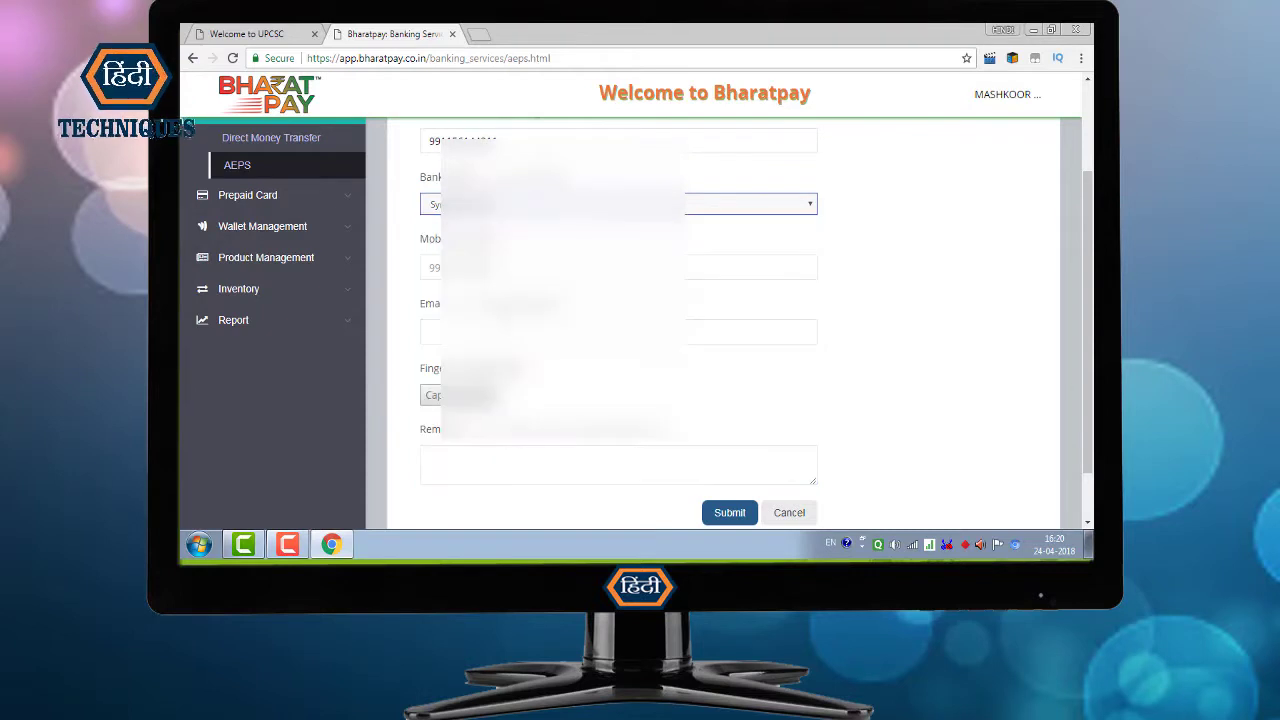
key("Tab")
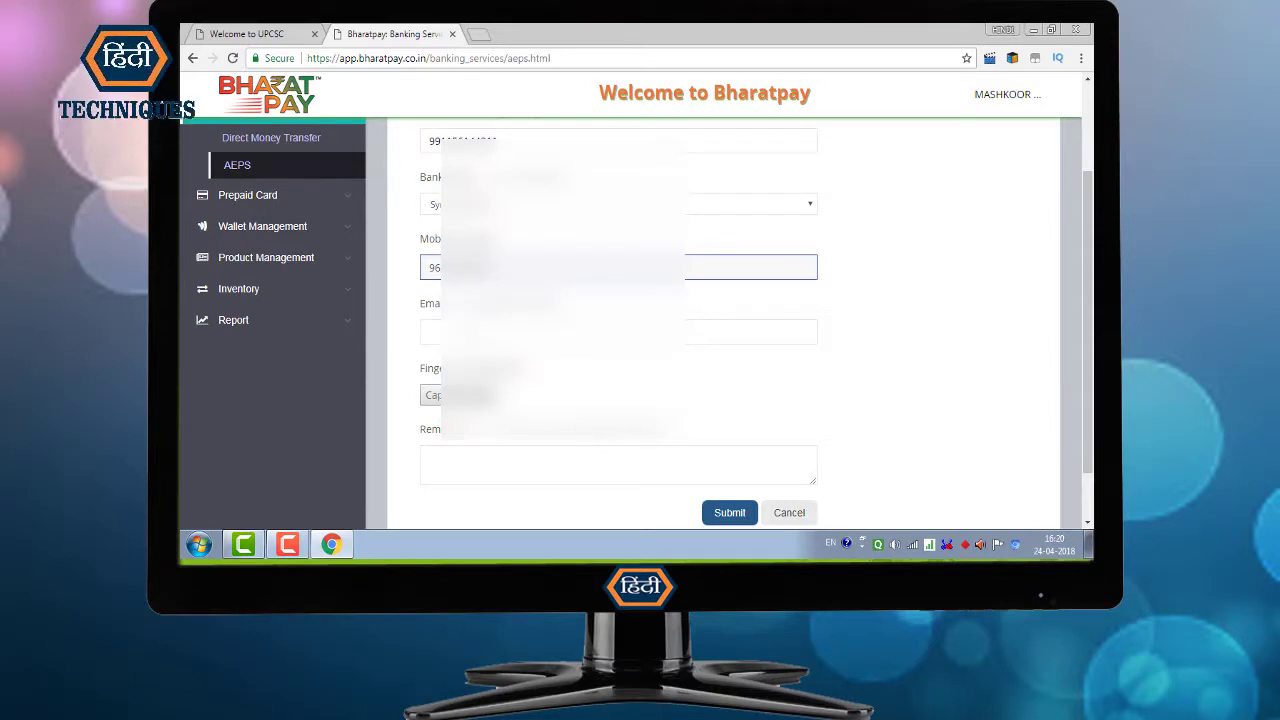
key("Tab")
key("Return")
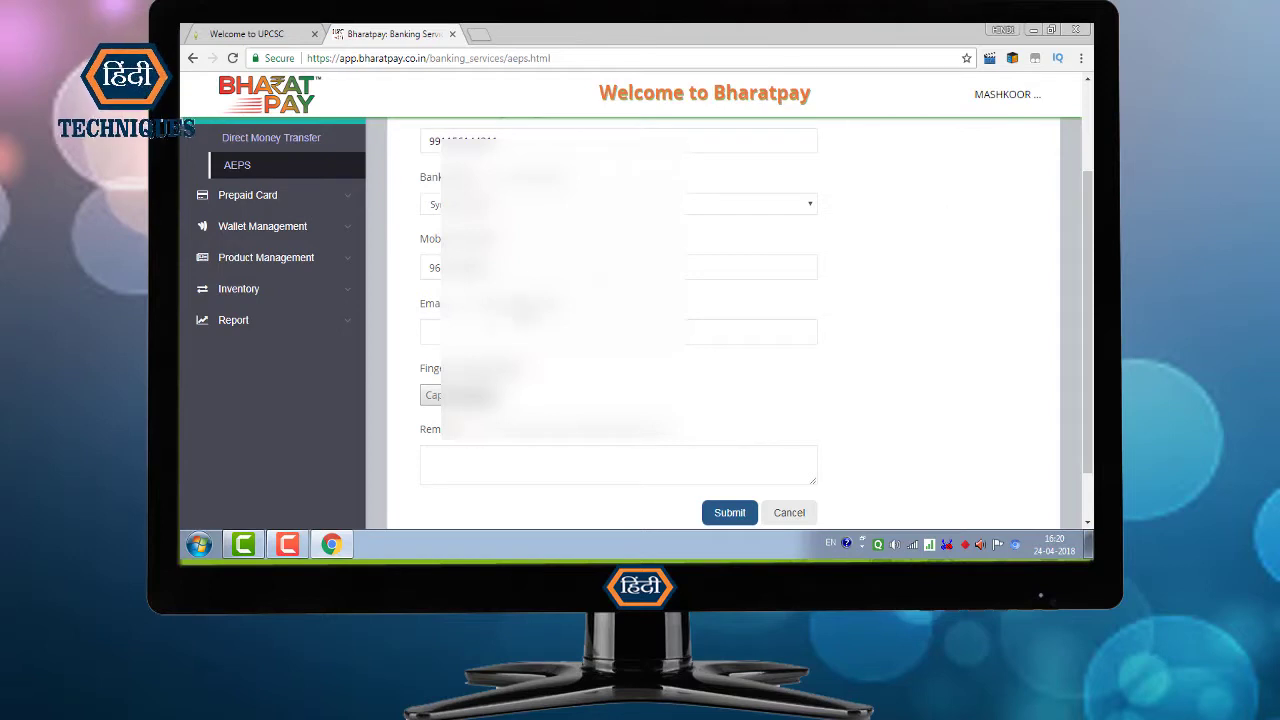
left_click(453, 456)
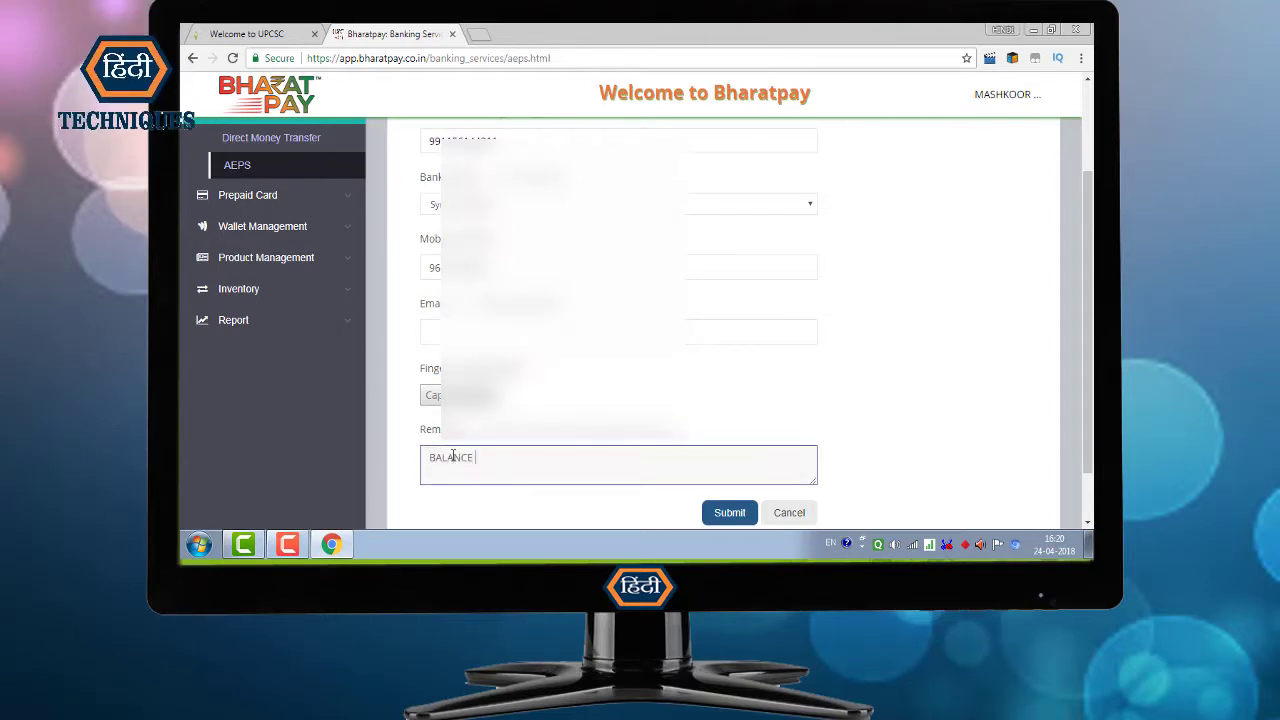
Submit the enquiry with remark 'BALANCE CHECK', note the 1062 customer balance, then go back
type("BALANCE CHECK")
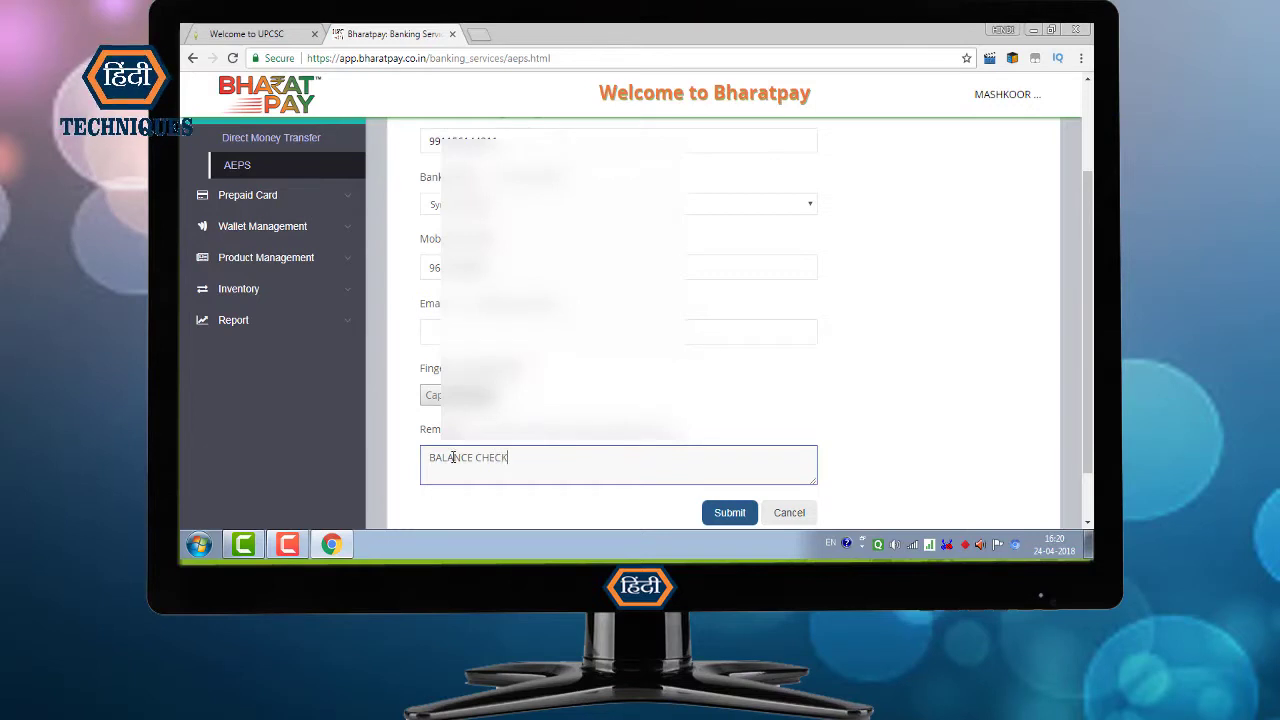
left_click(718, 516)
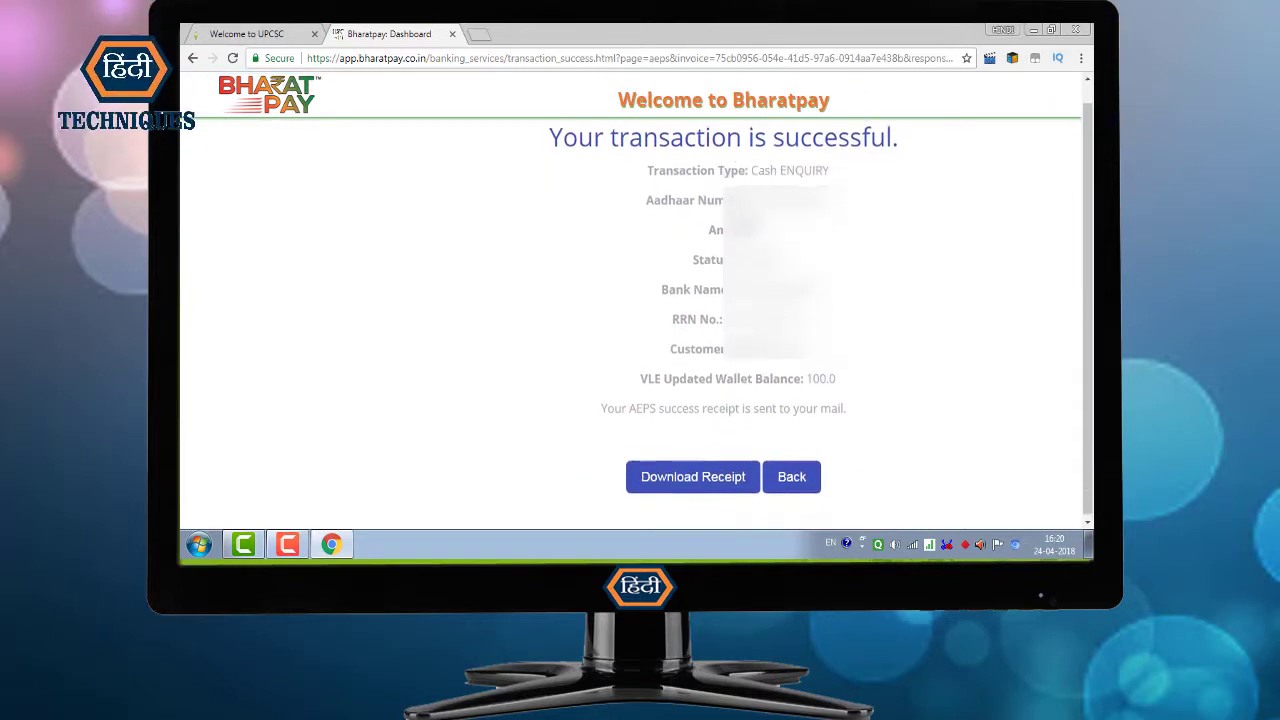
left_click_drag(670, 370, 819, 382)
left_click_drag(670, 370, 810, 374)
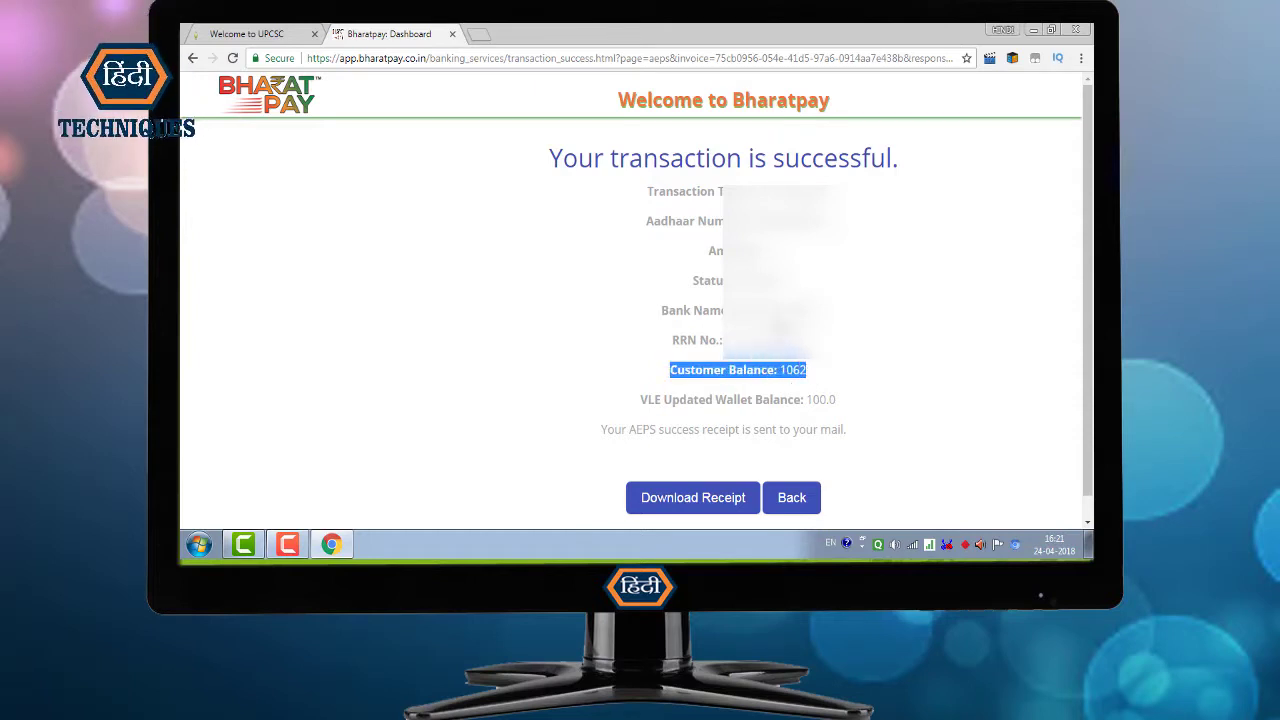
scroll(810, 374, "down", 1)
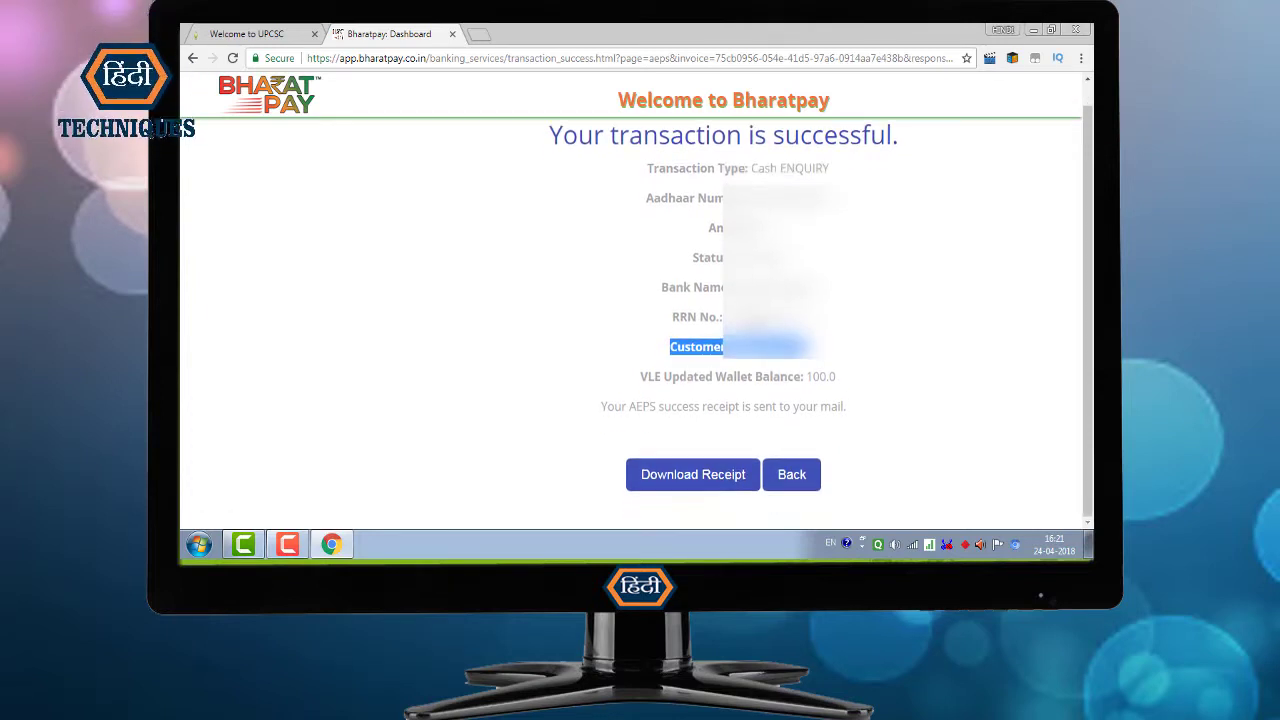
left_click(797, 478)
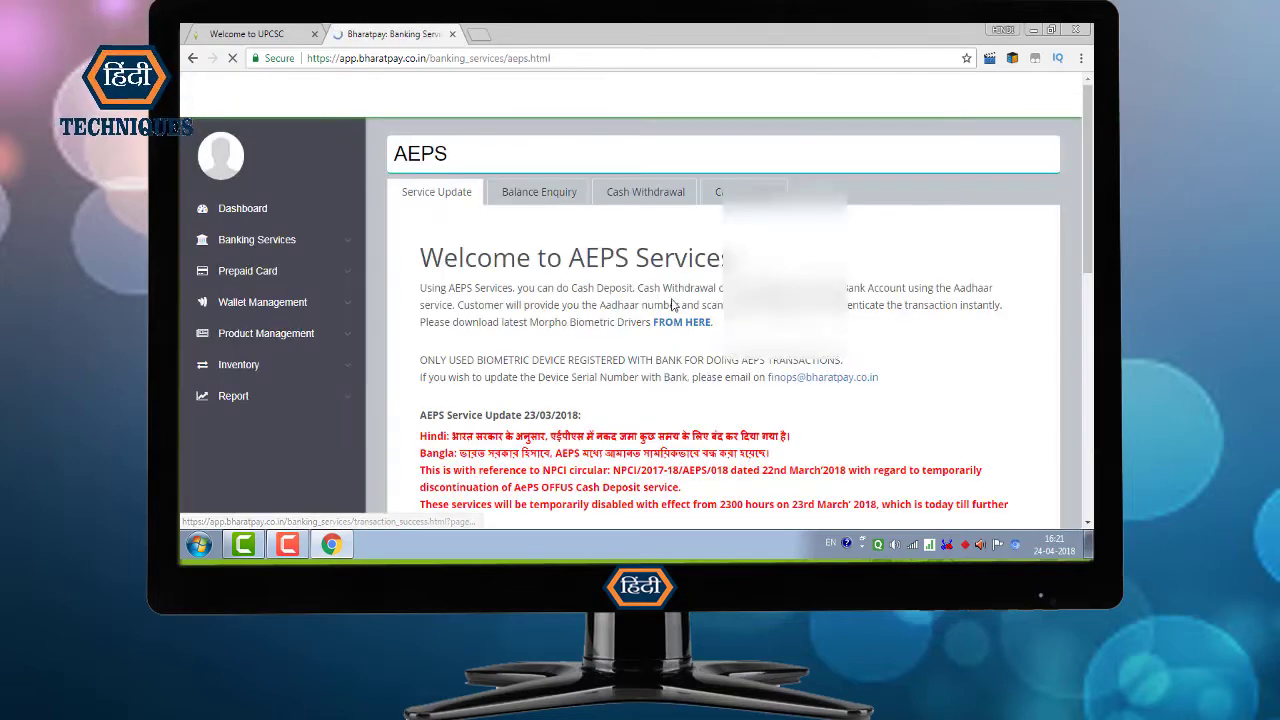
Open the Cash Withdrawal tab and look over its fields, trying Mobile Number and Remarks
left_click(645, 196)
scroll(671, 251, "down", 3)
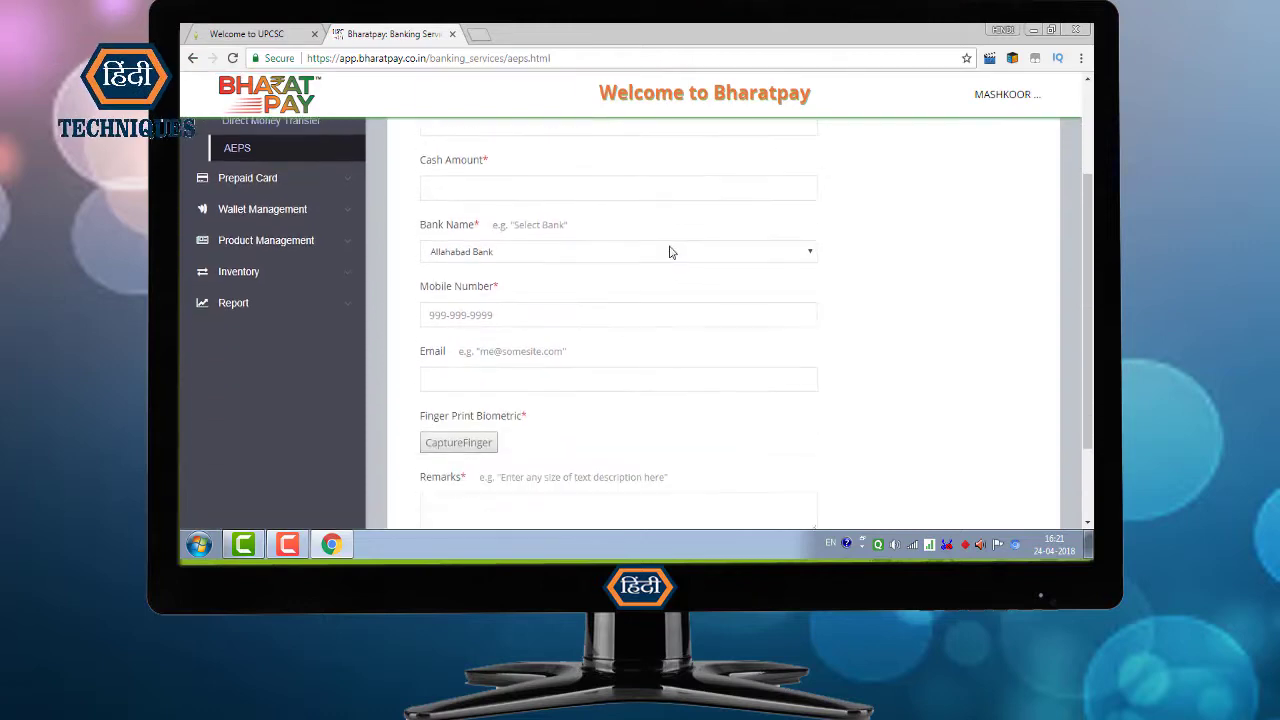
scroll(633, 298, "up", 3)
scroll(633, 298, "down", 1)
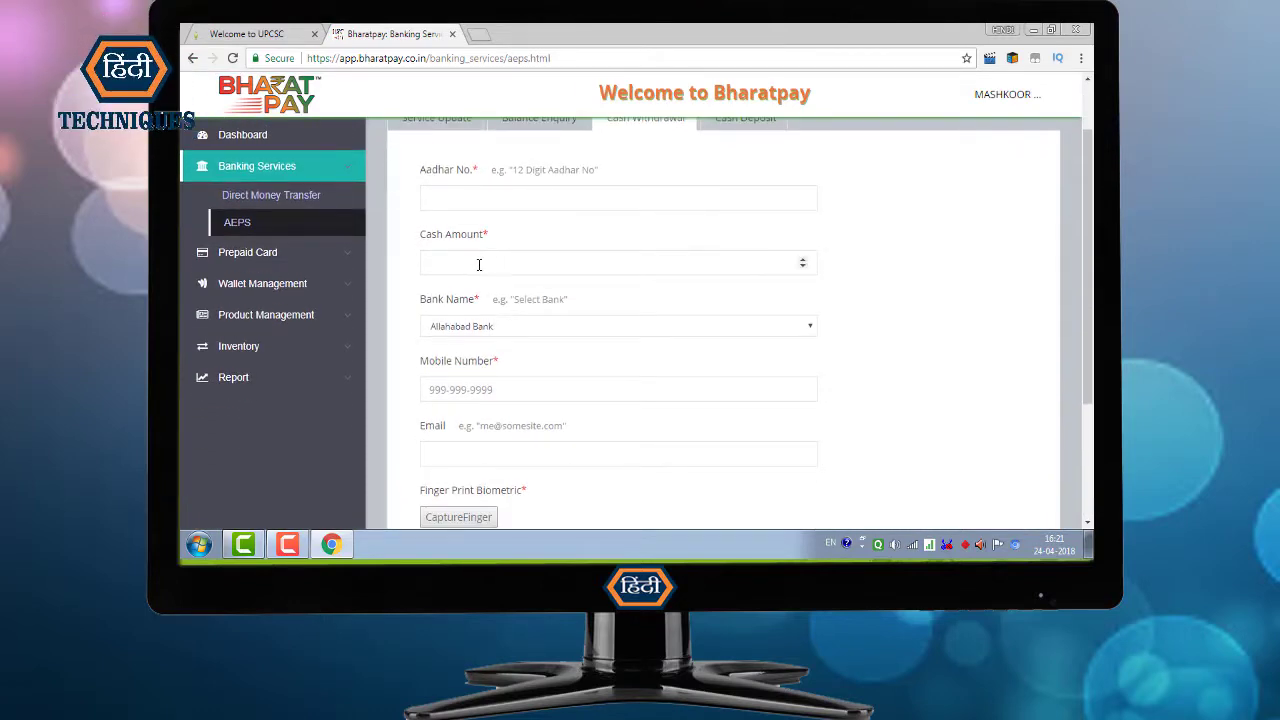
scroll(484, 258, "down", 2)
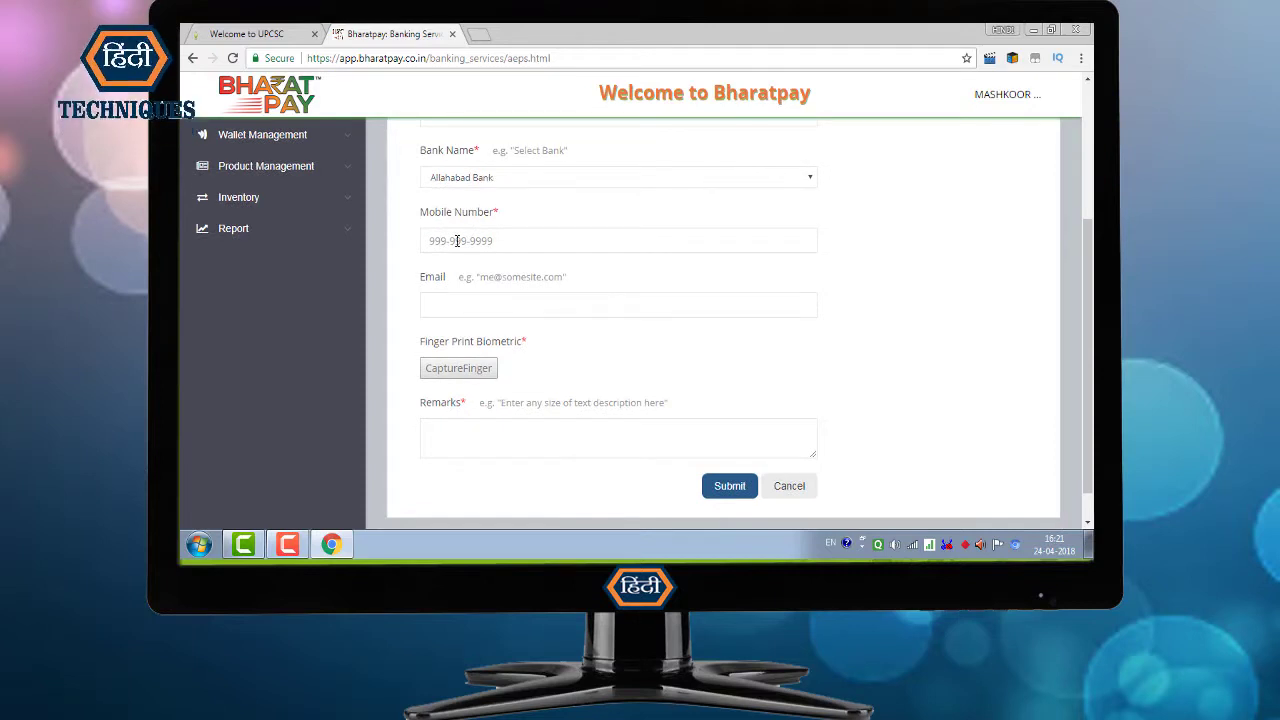
left_click(455, 241)
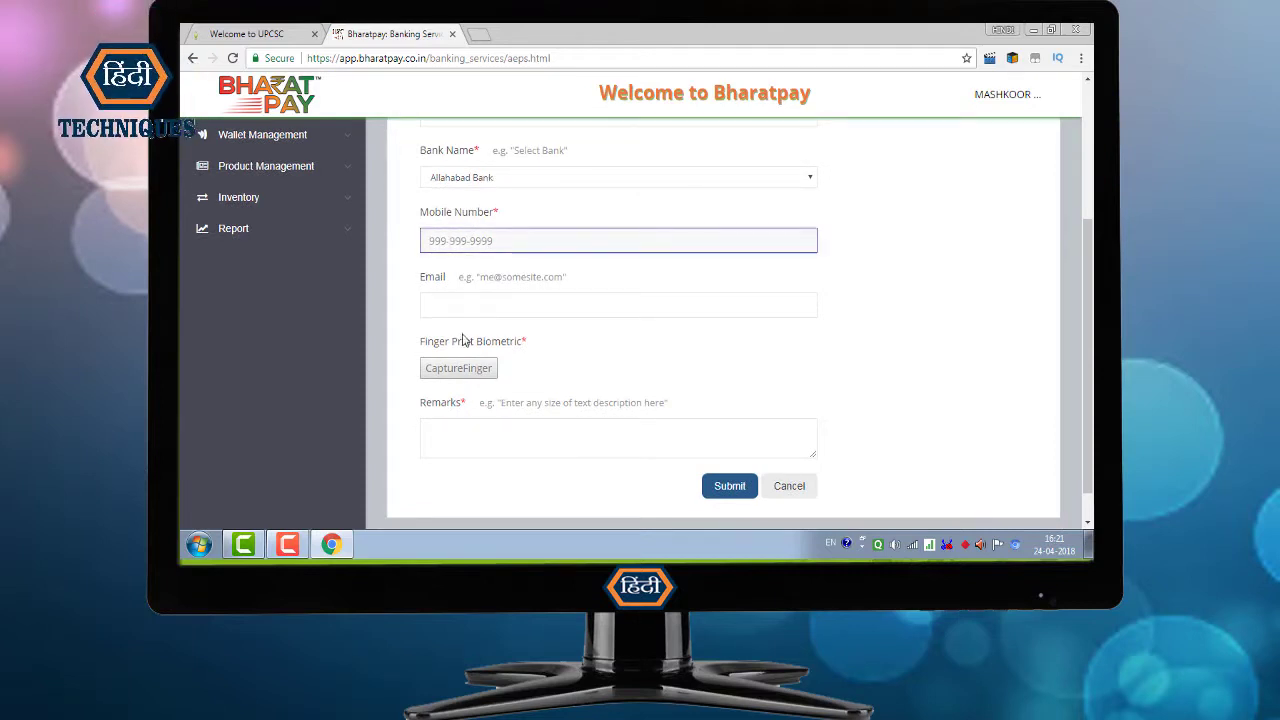
left_click(448, 440)
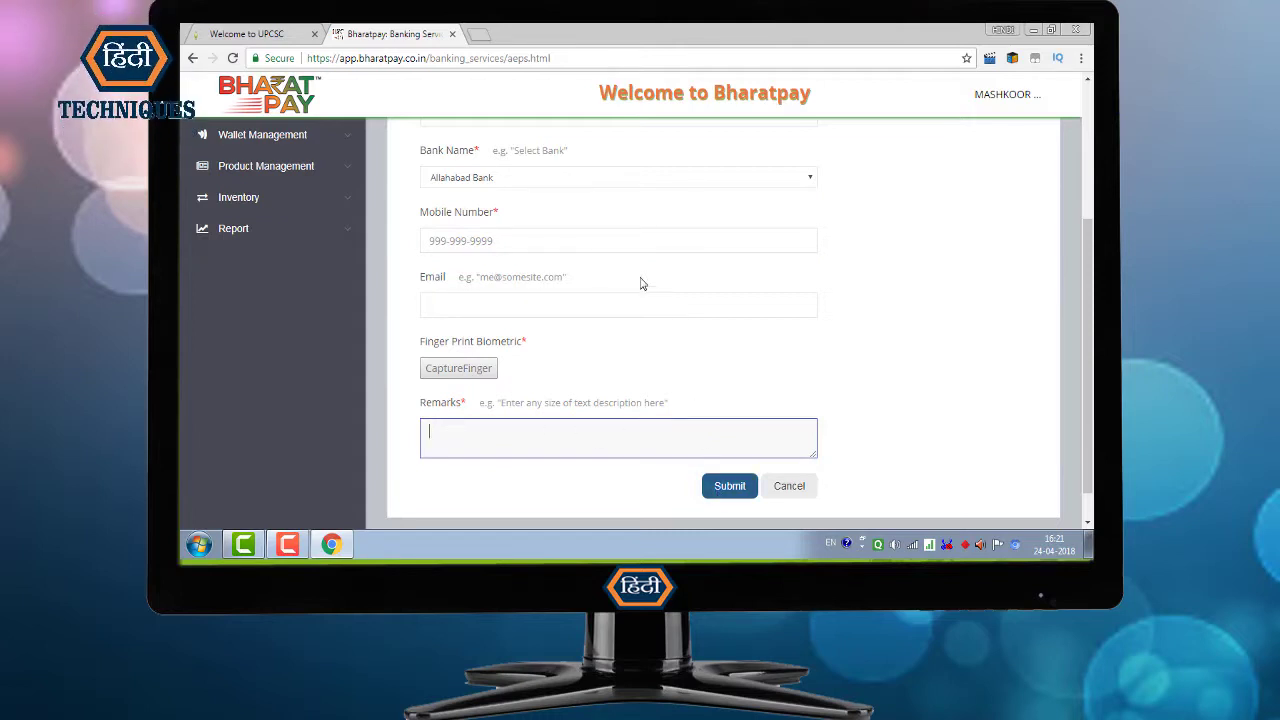
scroll(640, 280, "up", 3)
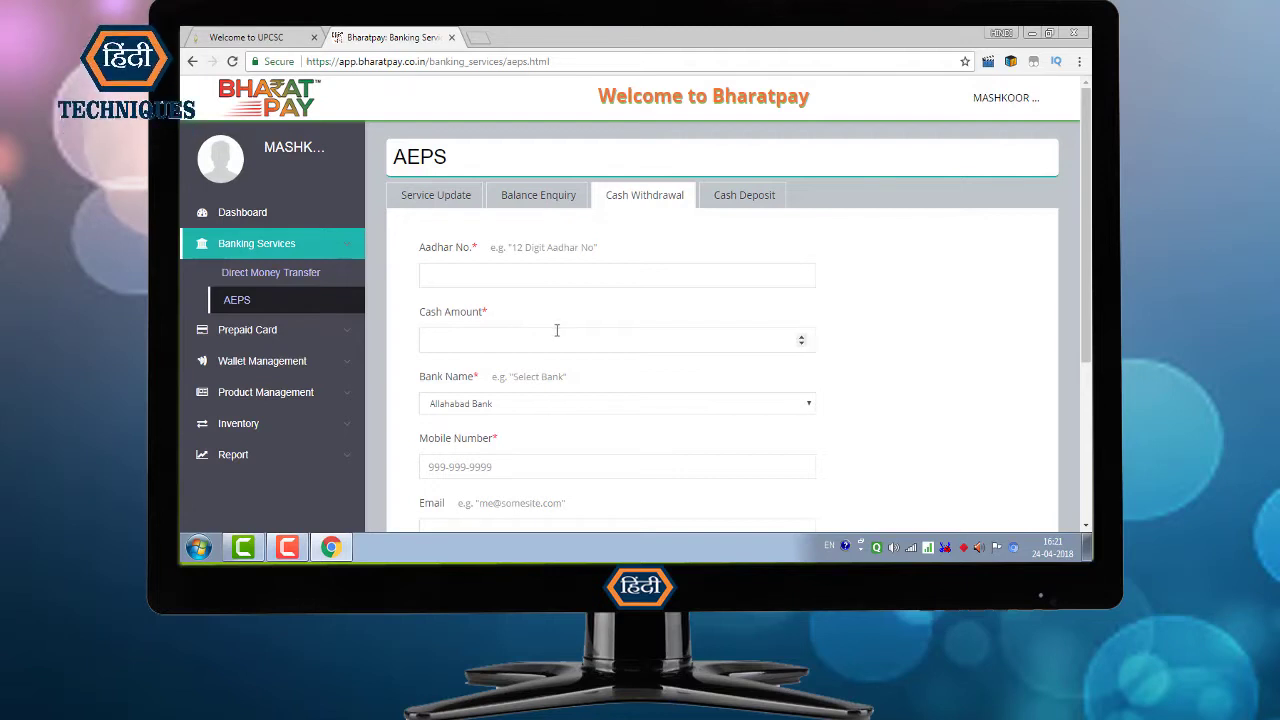
Enter the customer's Aadhaar number, cash amount 100, Syndicate Bank and mobile number
left_click(480, 281)
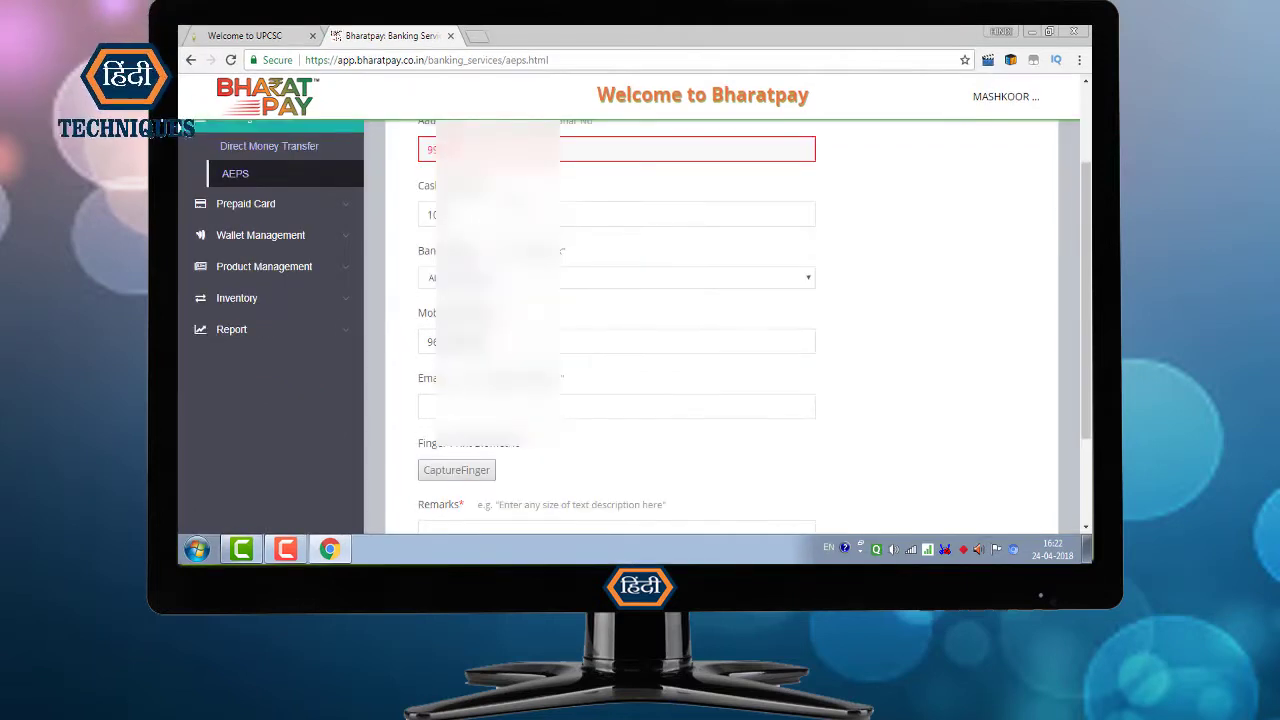
left_click(610, 214)
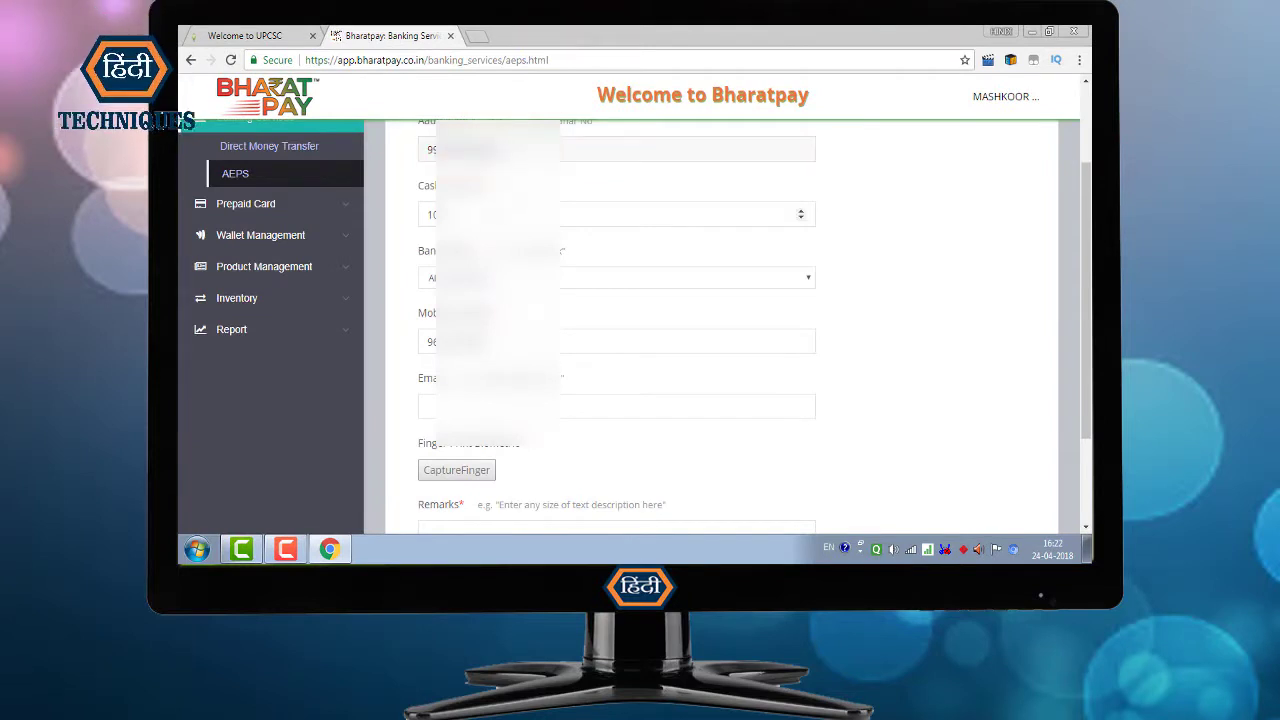
left_click(610, 214)
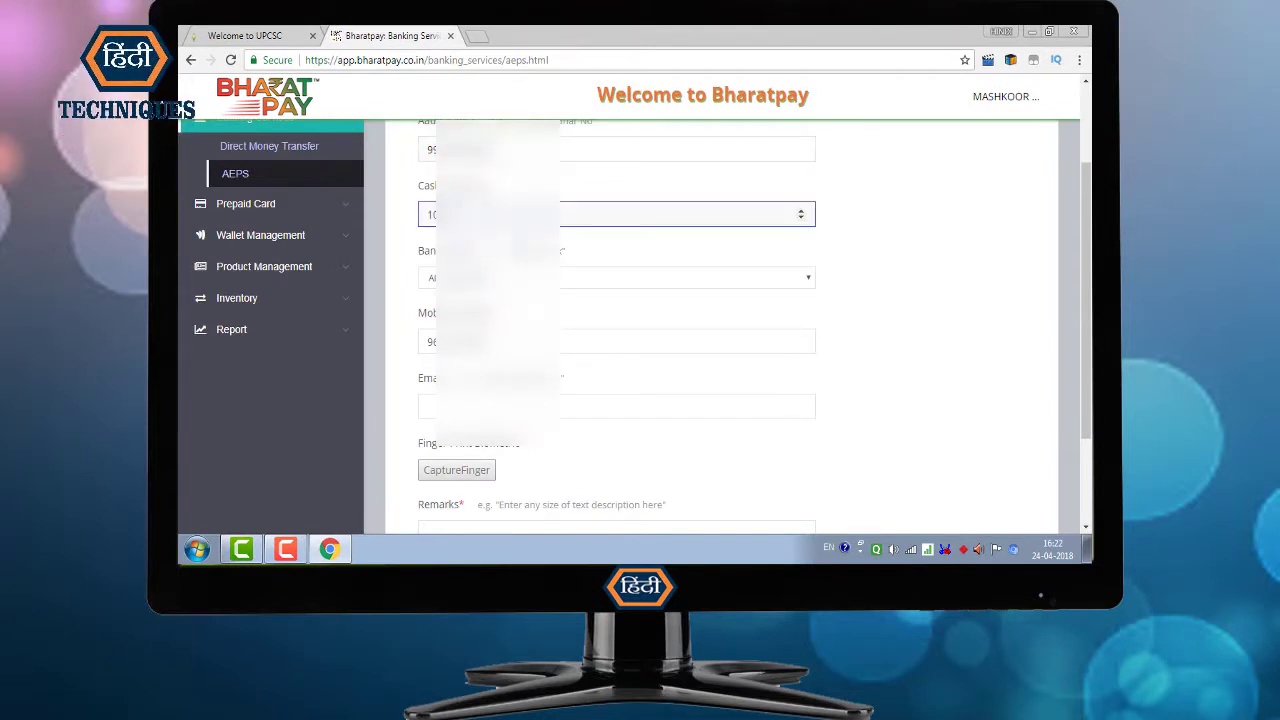
left_click(616, 277)
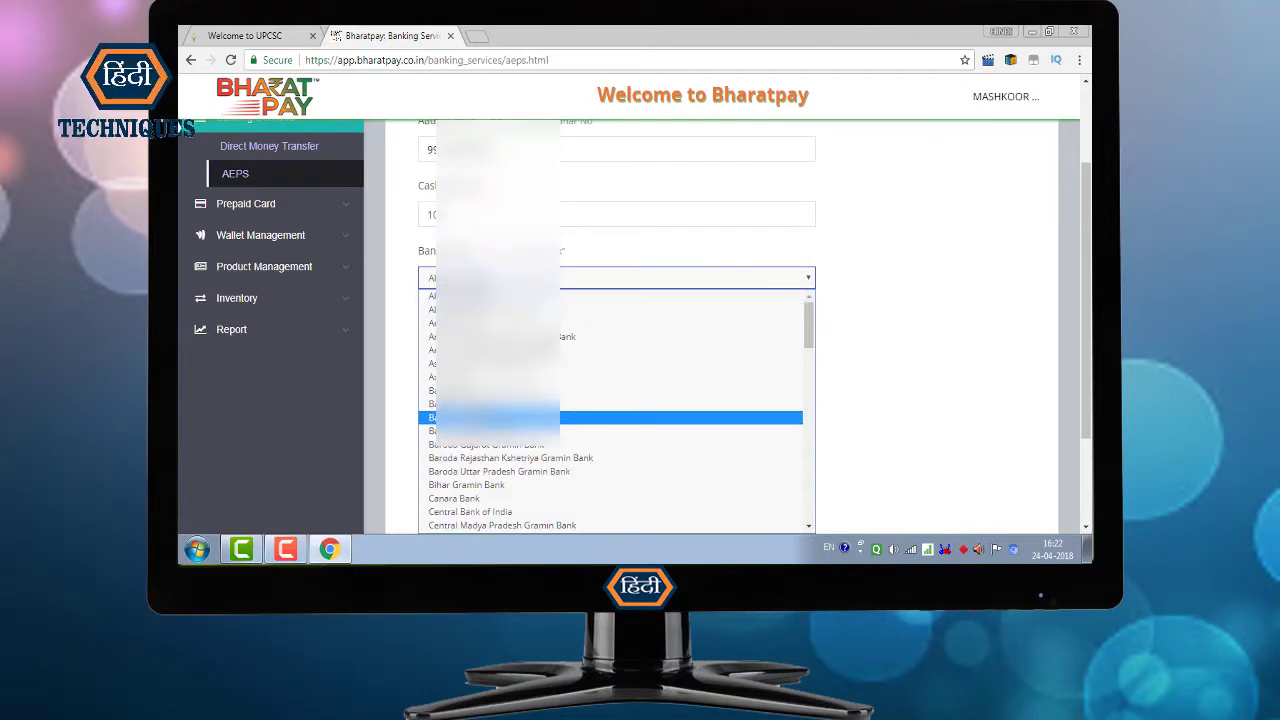
key("s")
left_click(474, 521)
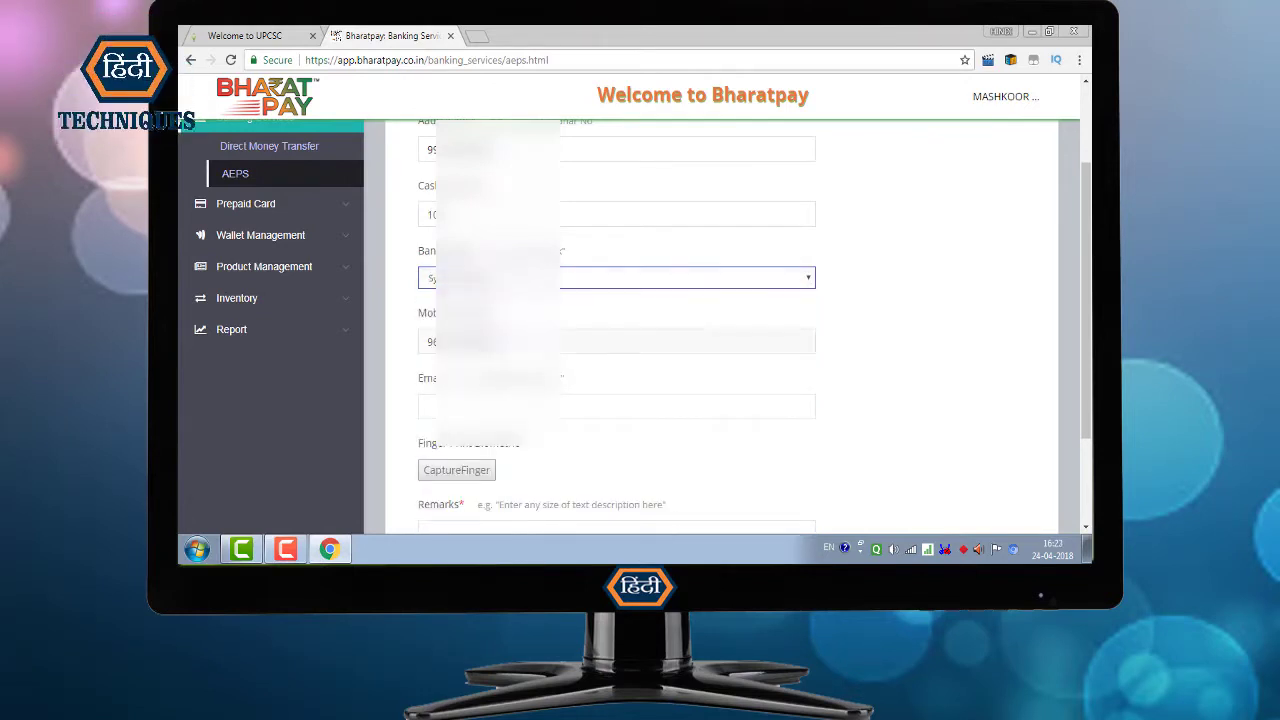
left_click(616, 341)
left_click(430, 406)
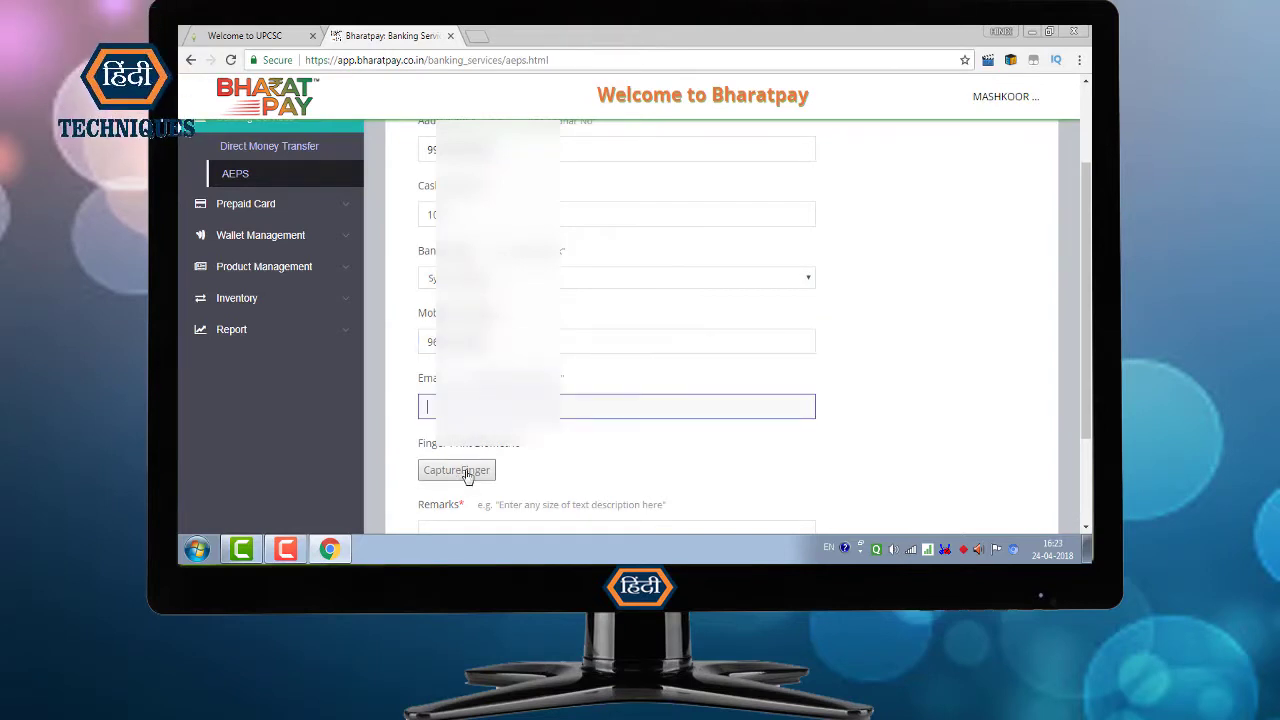
Capture the fingerprint, add remark 'CASH W', and submit the withdrawal
left_click_drag(1088, 222, 1090, 258)
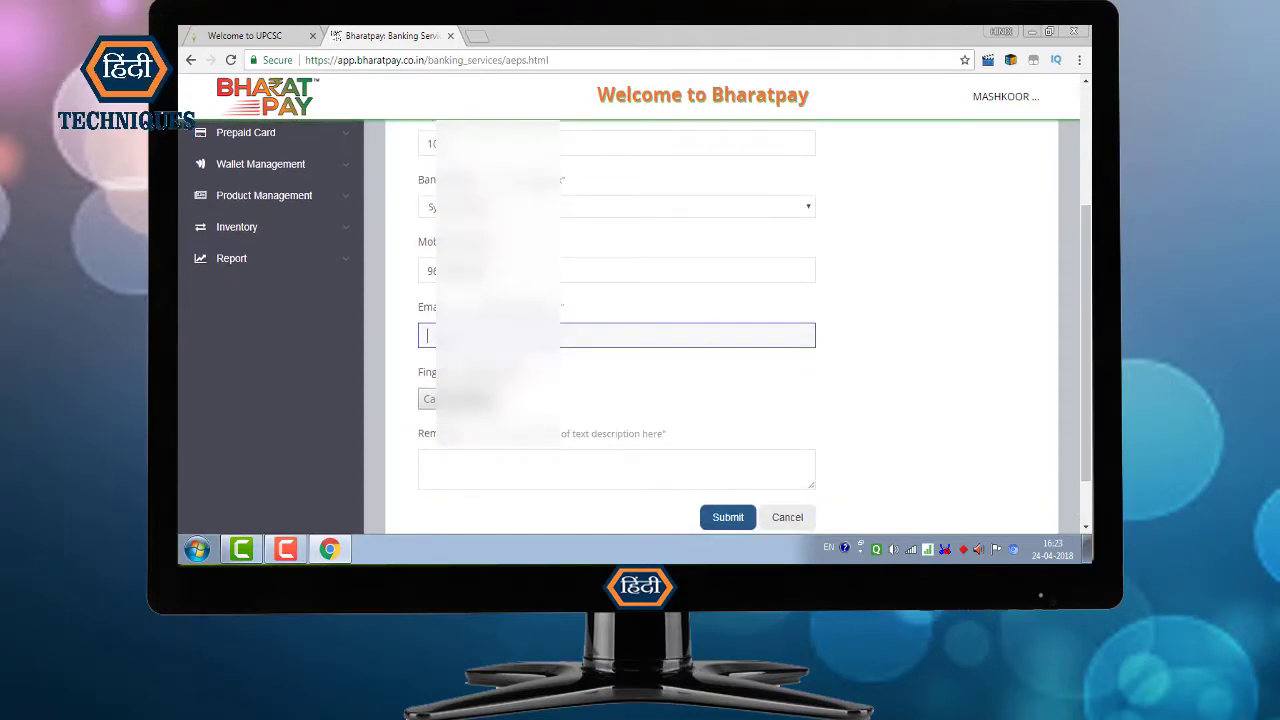
key("Return")
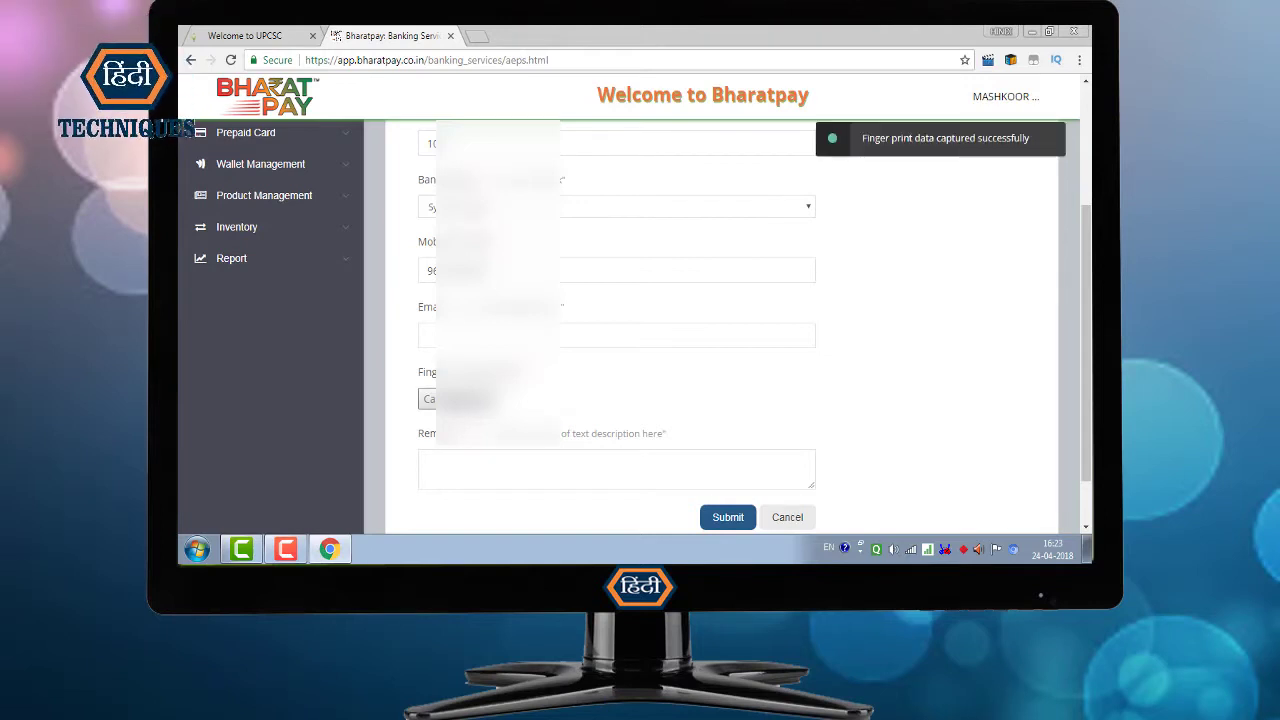
left_click(490, 461)
type("CASH ")
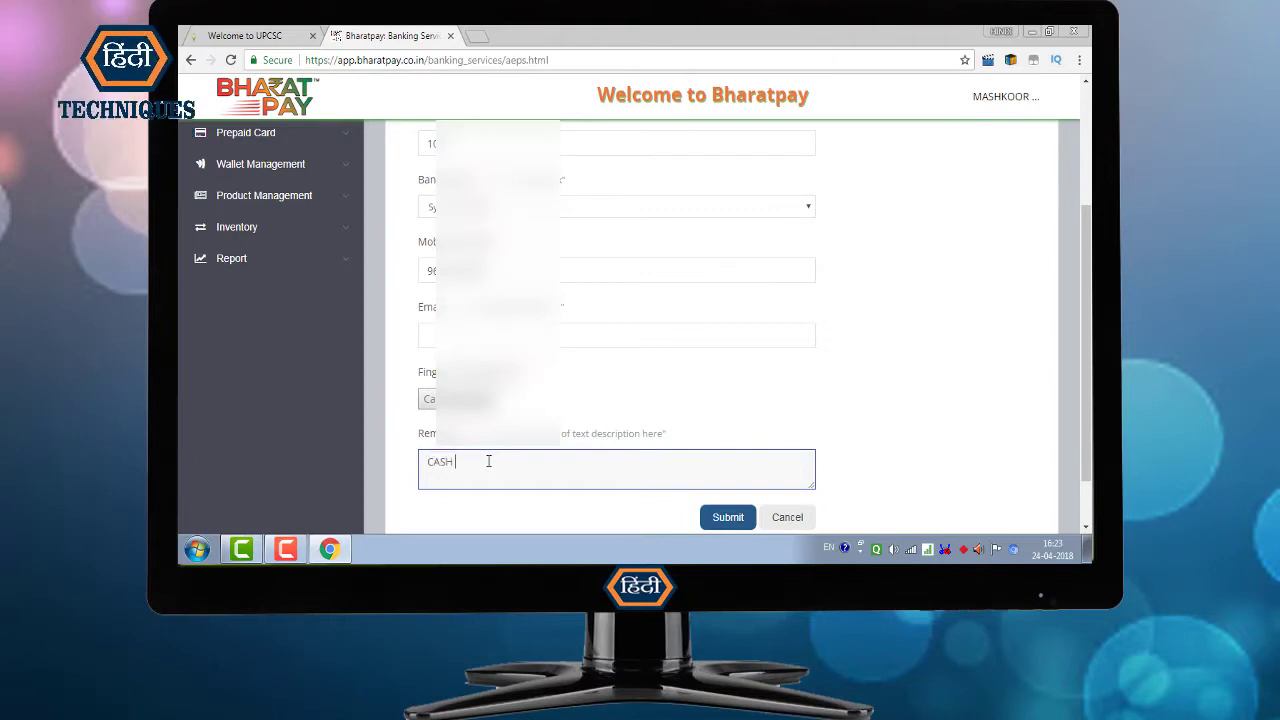
type("W")
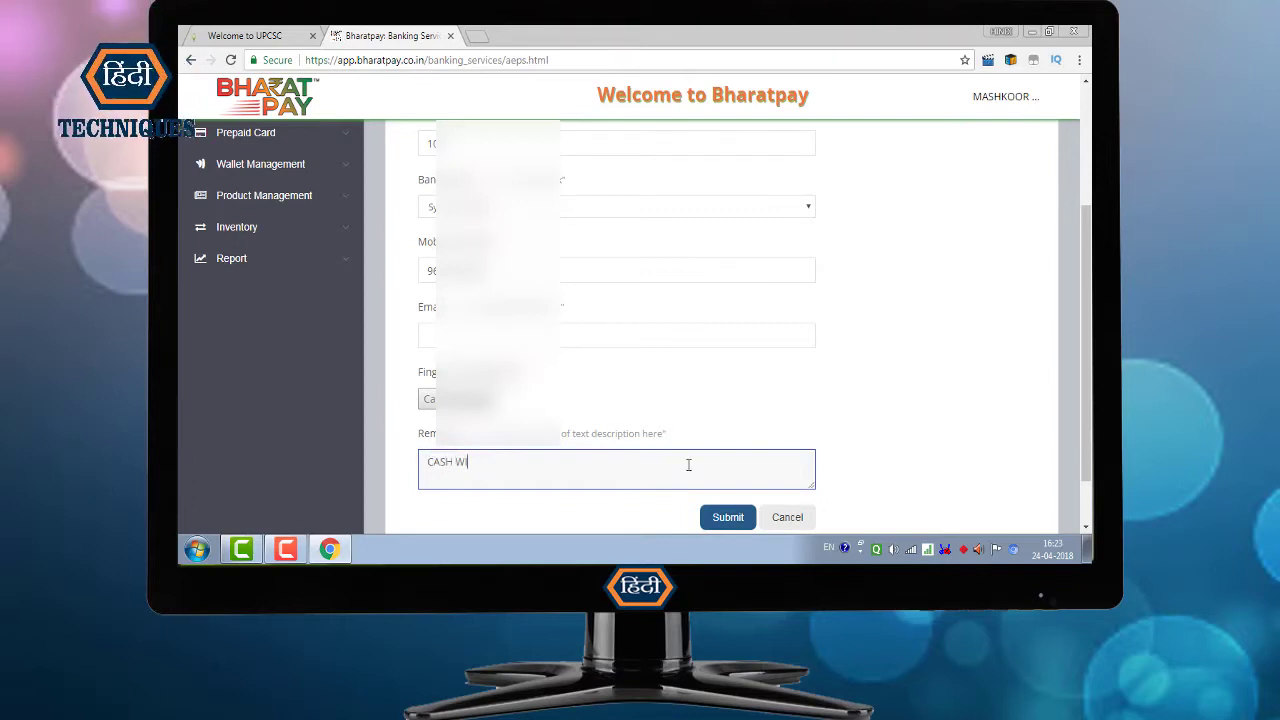
left_click(725, 517)
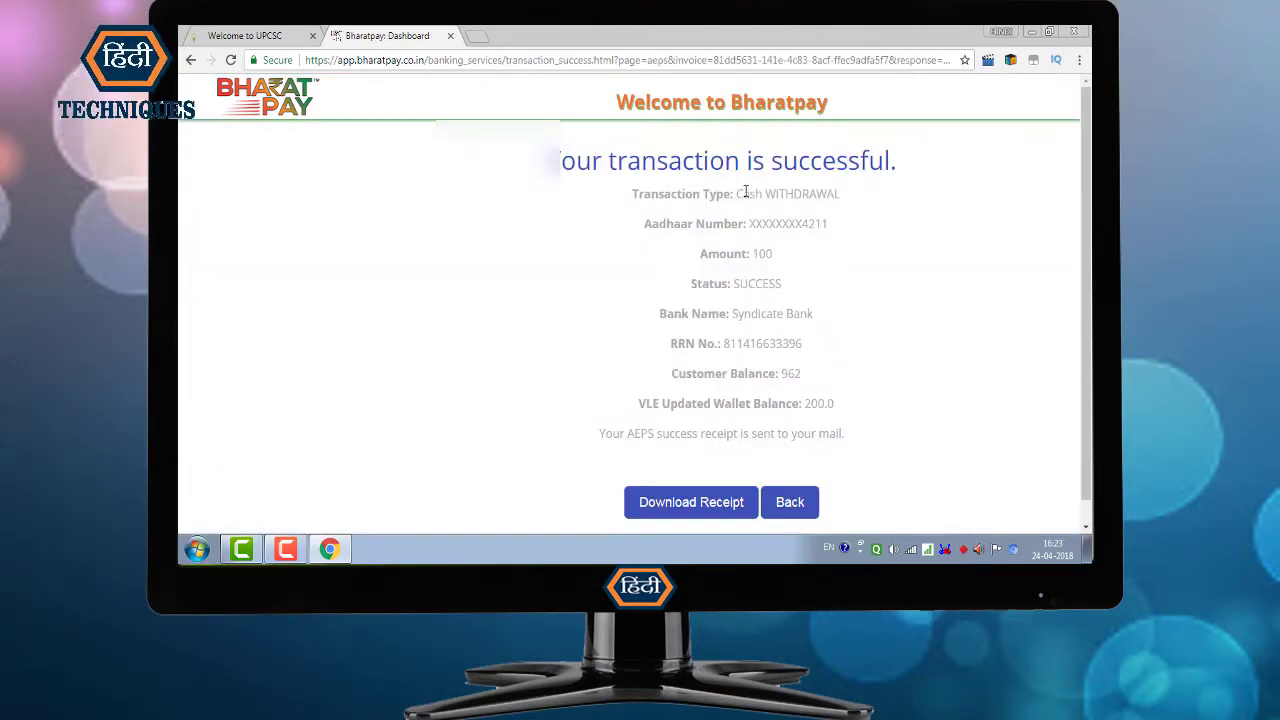
left_click_drag(745, 192, 828, 195)
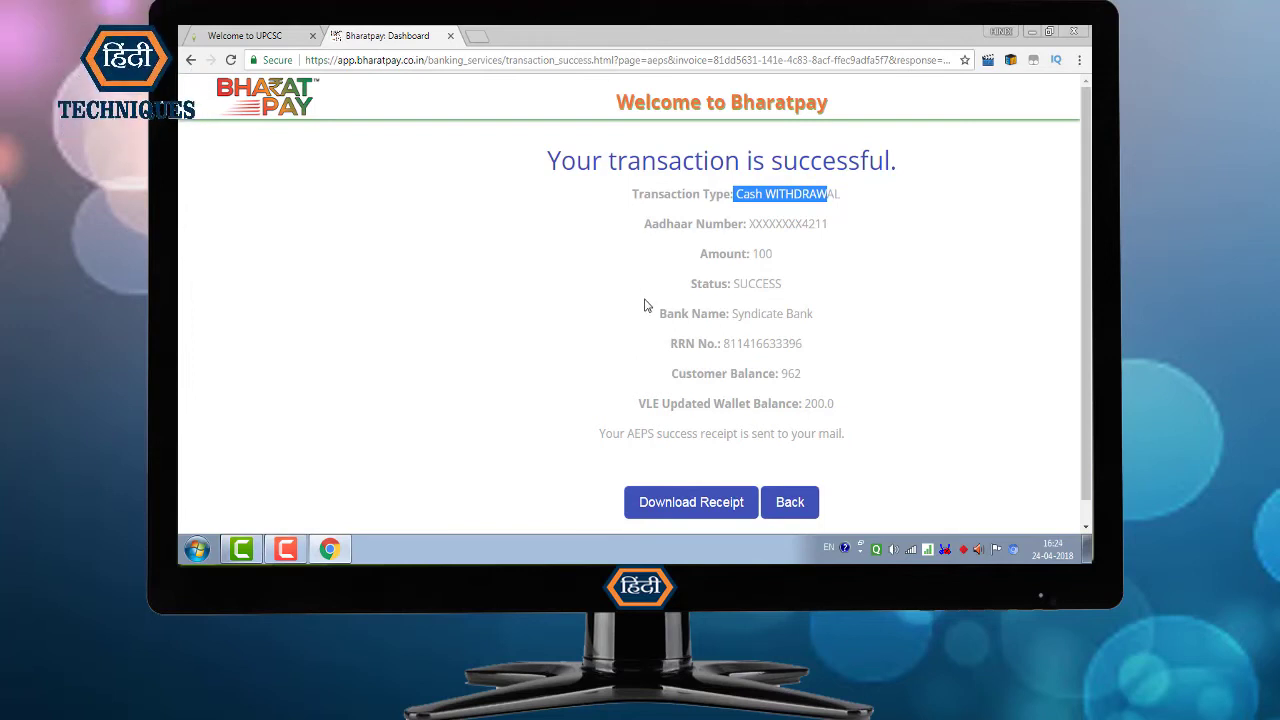
scroll(645, 333, "down", 1)
scroll(655, 345, "up", 1)
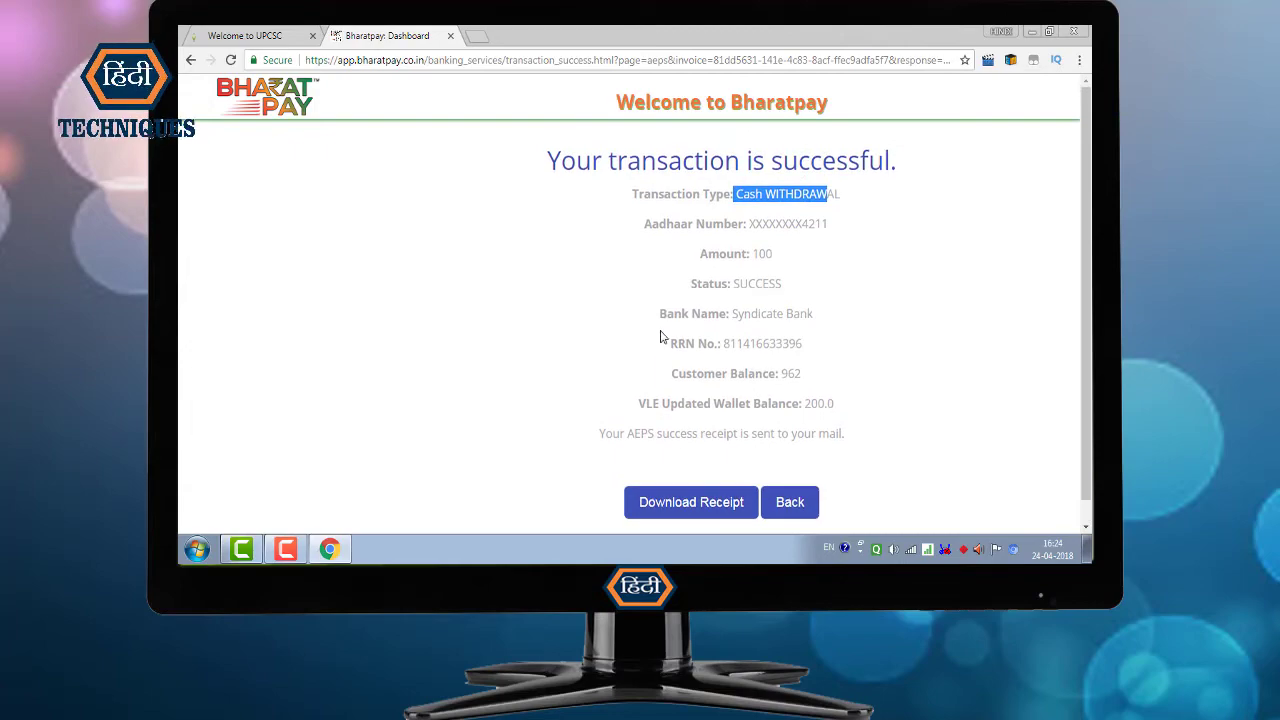
Go back to AEPS services and highlight the Cash Deposit service name
left_click(790, 502)
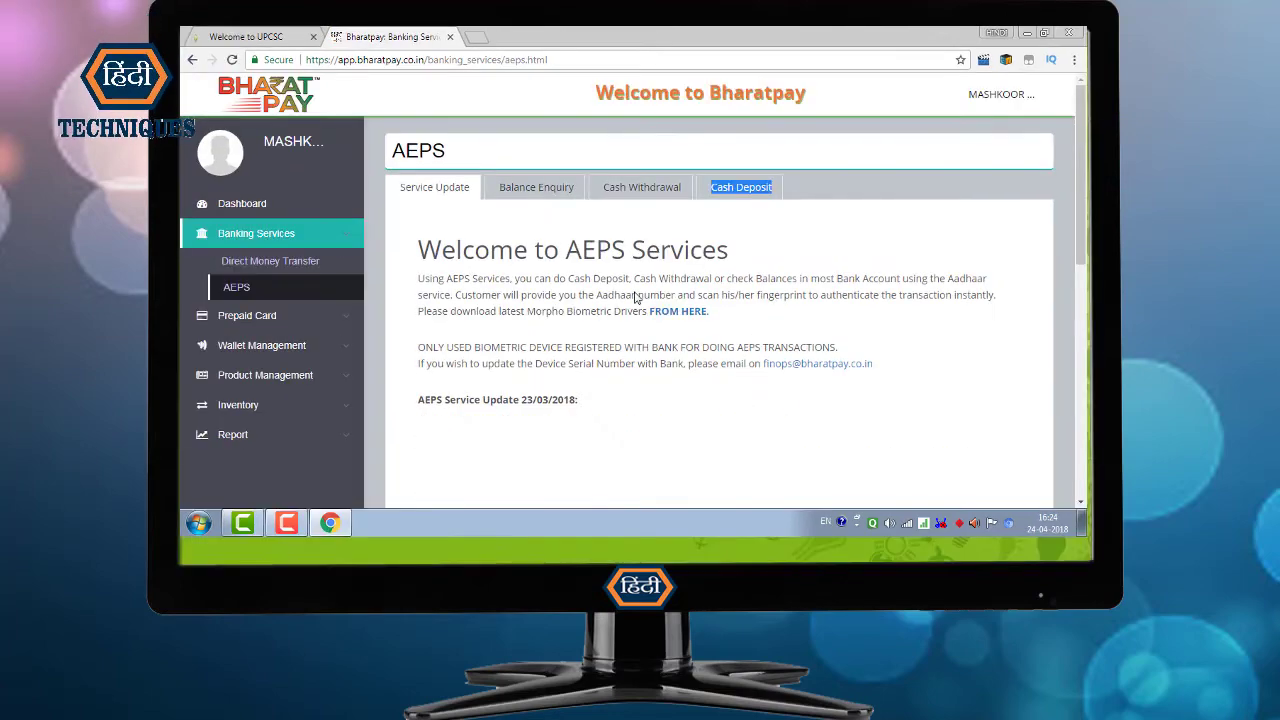
scroll(645, 291, "down", 5)
scroll(645, 291, "up", 5)
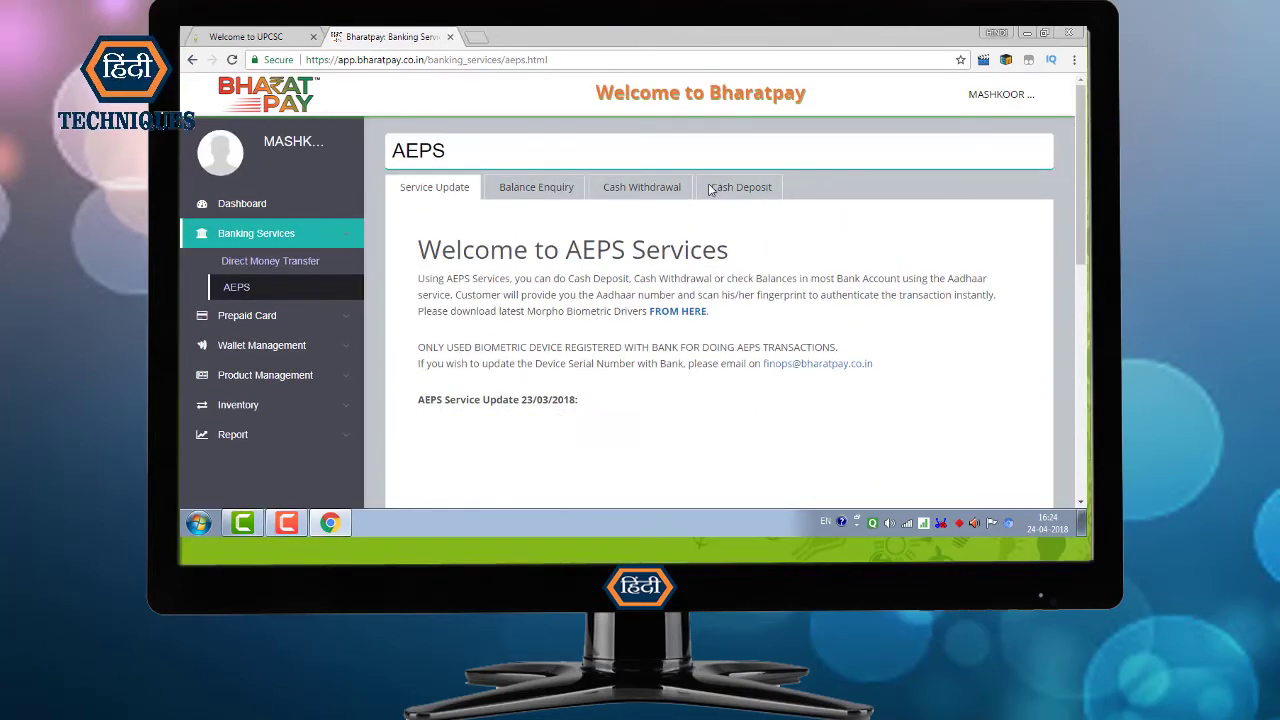
left_click_drag(710, 187, 770, 187)
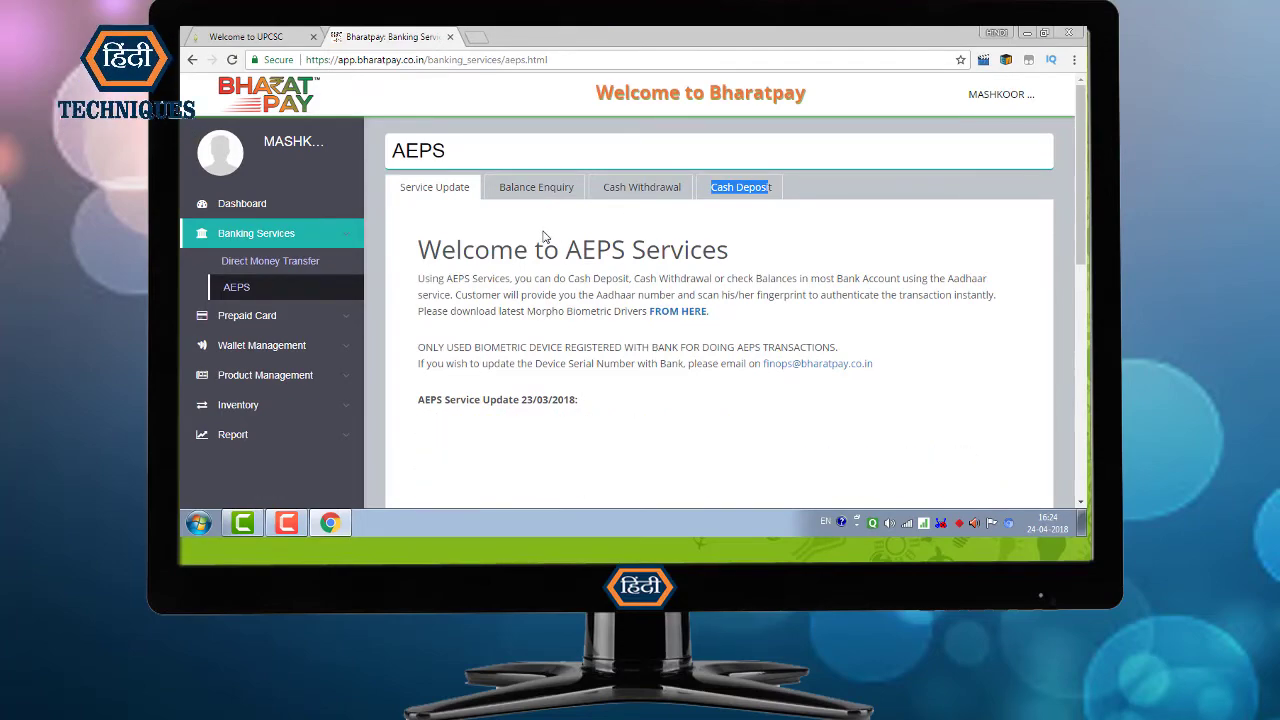
scroll(600, 295, "down", 1)
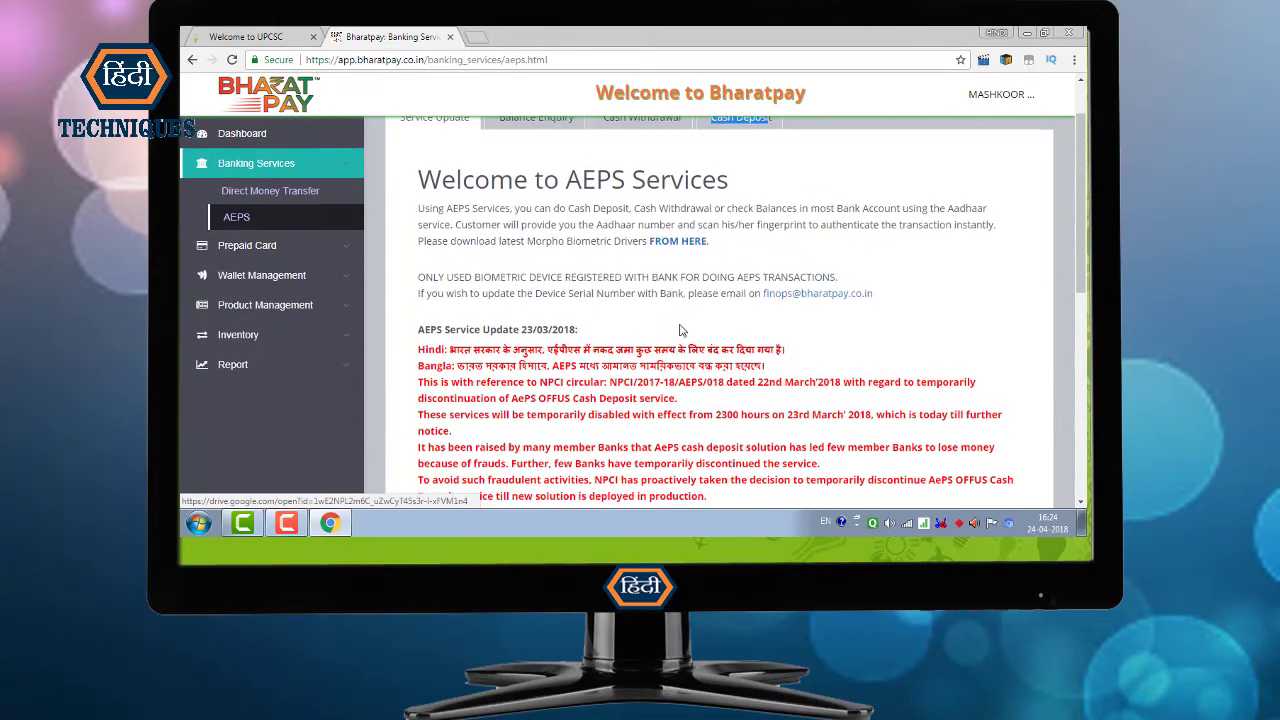
scroll(622, 321, "up", 1)
left_click(710, 187)
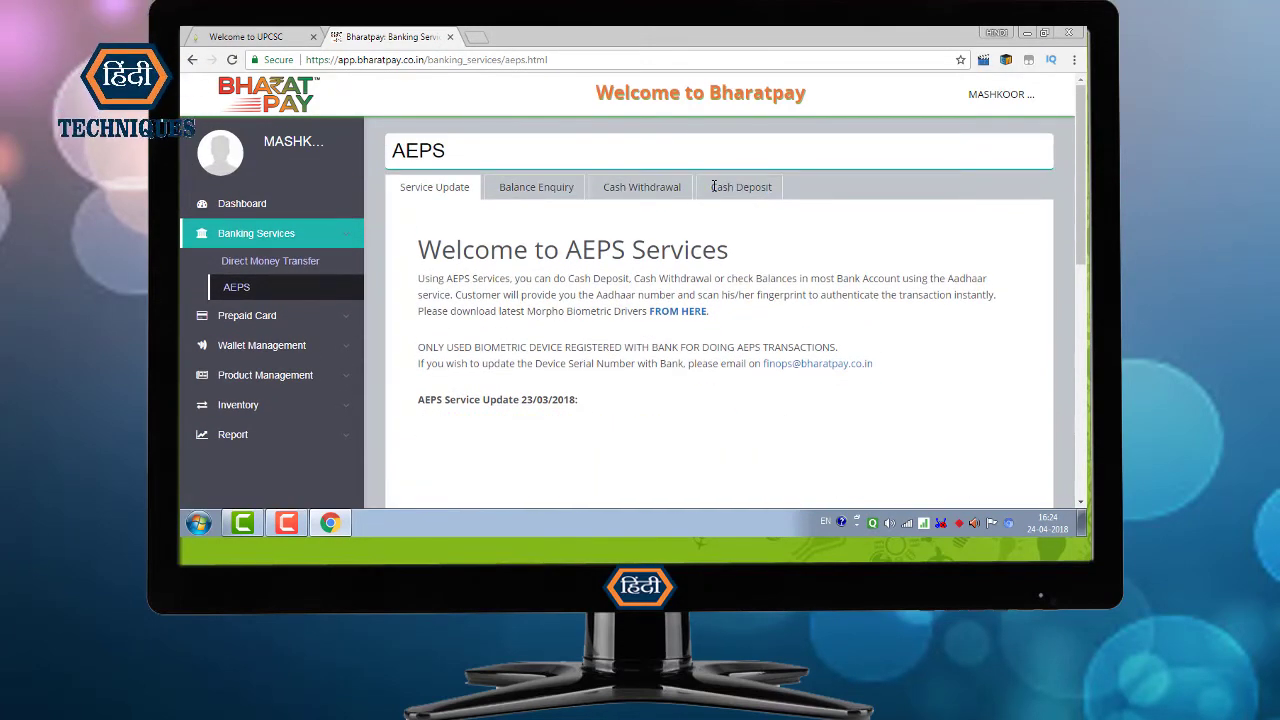
left_click_drag(710, 187, 783, 187)
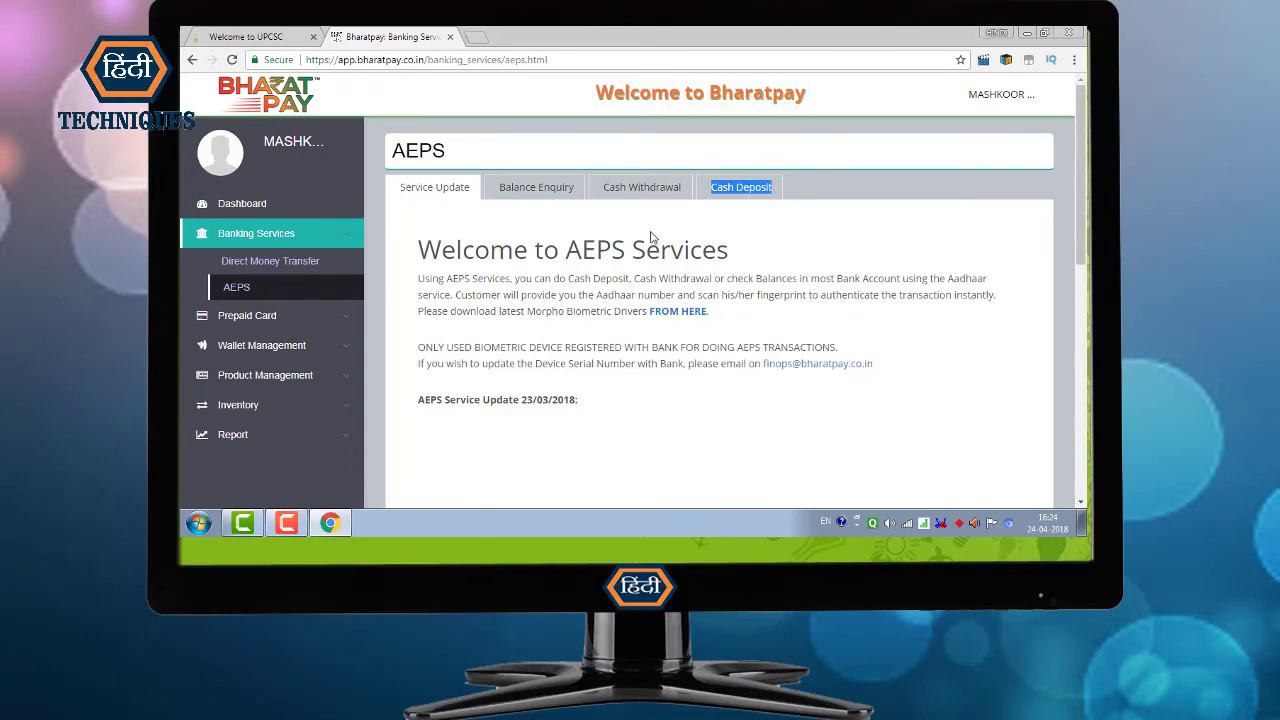